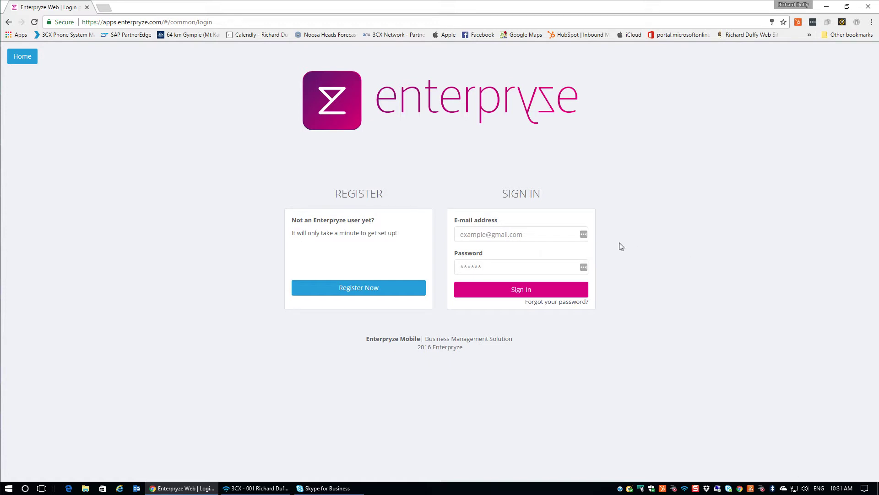
# Sign in with the saved demo account's e-mail and retyped password to reach My Activities.
pyautogui.click(527, 231)
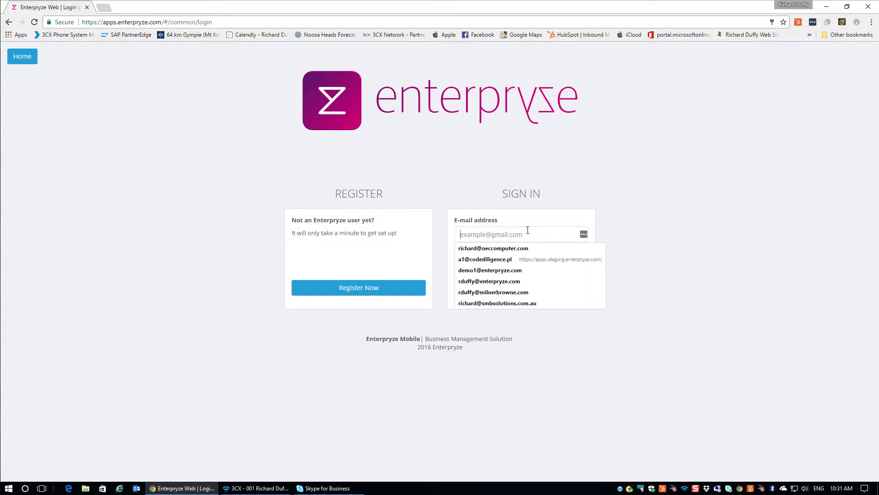
pyautogui.write('demo1')
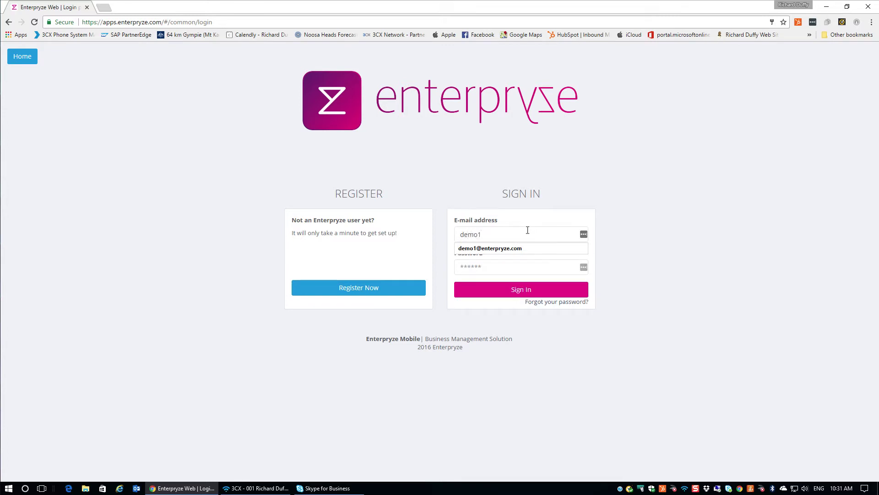
pyautogui.write('@enter')
pyautogui.click(518, 248)
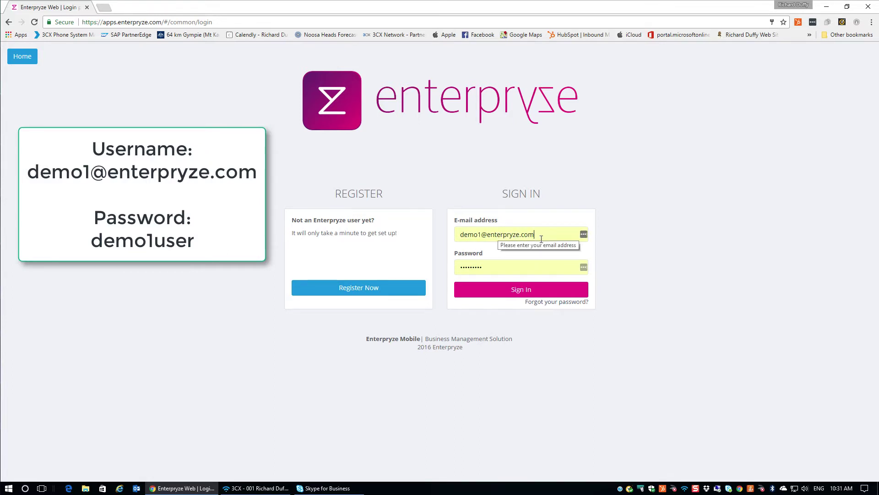
pyautogui.click(488, 270)
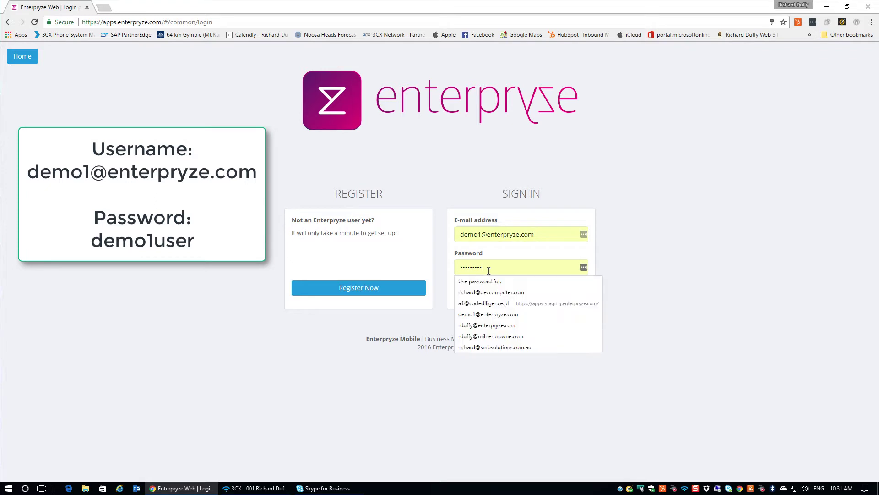
pyautogui.moveTo(489, 271); pyautogui.dragTo(409, 266)
pyautogui.write('demo1user')
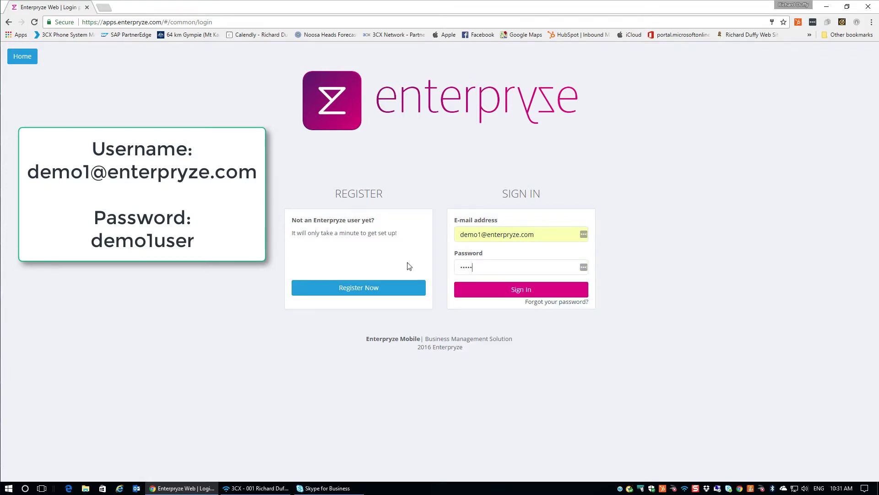
pyautogui.click(512, 293)
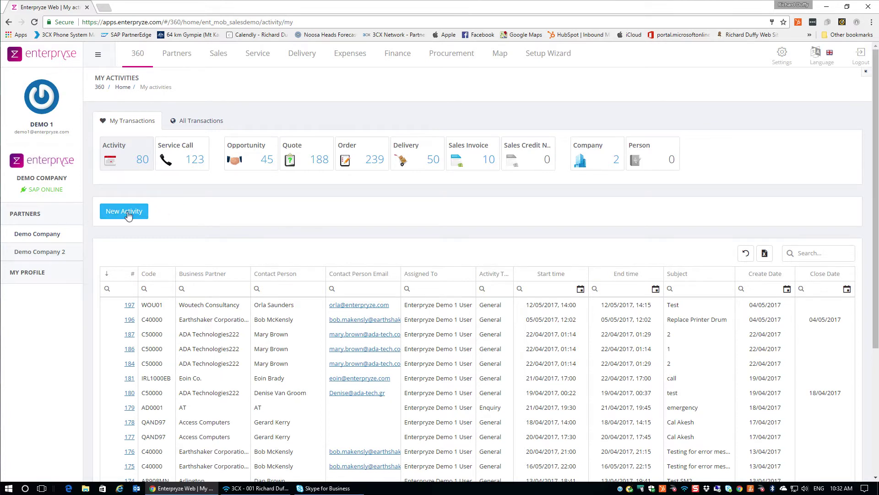
# Open the Partners tab to list the 7 favourite business partners.
pyautogui.scroll(-1, 118, 214)
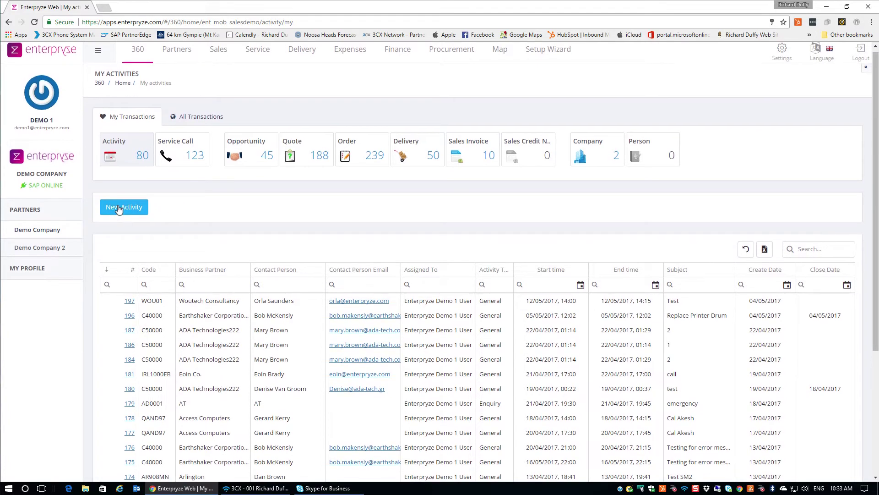
pyautogui.scroll(-1, 119, 210)
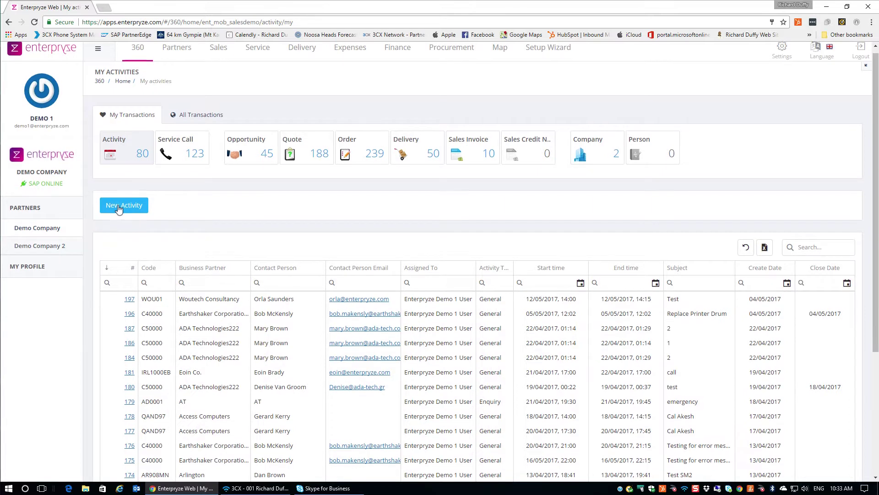
pyautogui.scroll(-1, 120, 209)
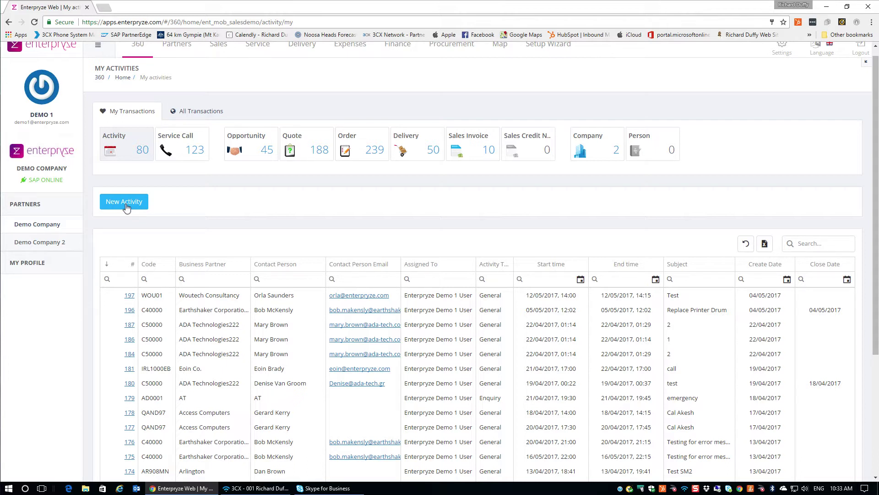
pyautogui.scroll(1, 127, 208)
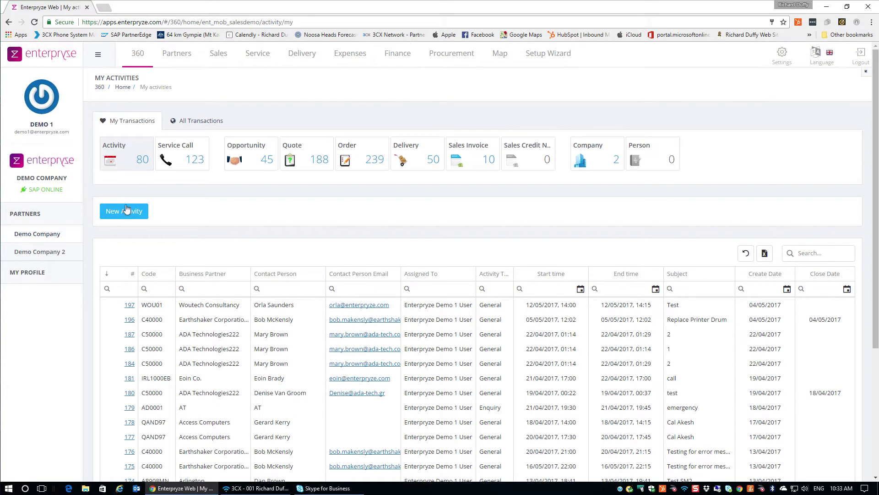
pyautogui.click(184, 55)
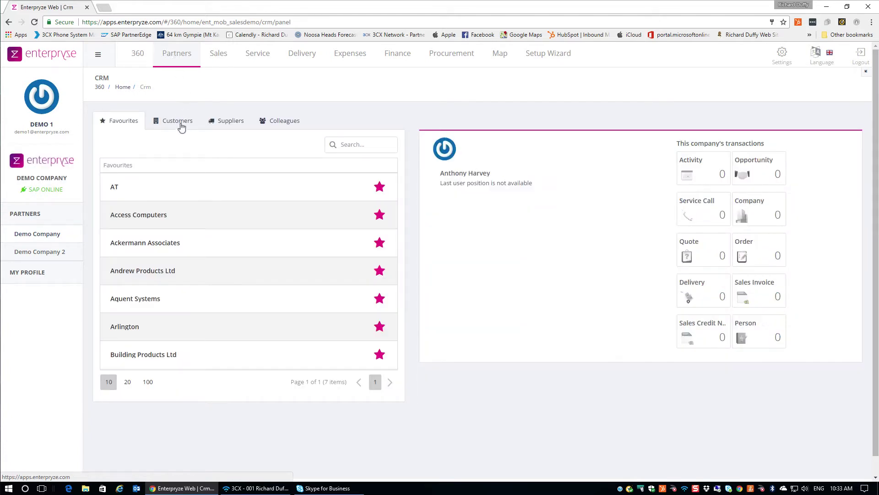
# List all 36 customers, toggle Show Leads on and off, and select ADA Technologies222.
pyautogui.click(179, 126)
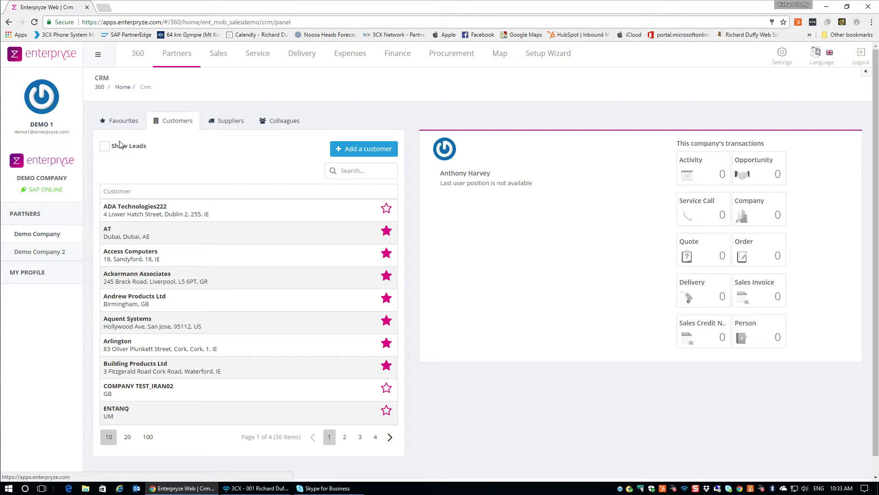
pyautogui.click(108, 150)
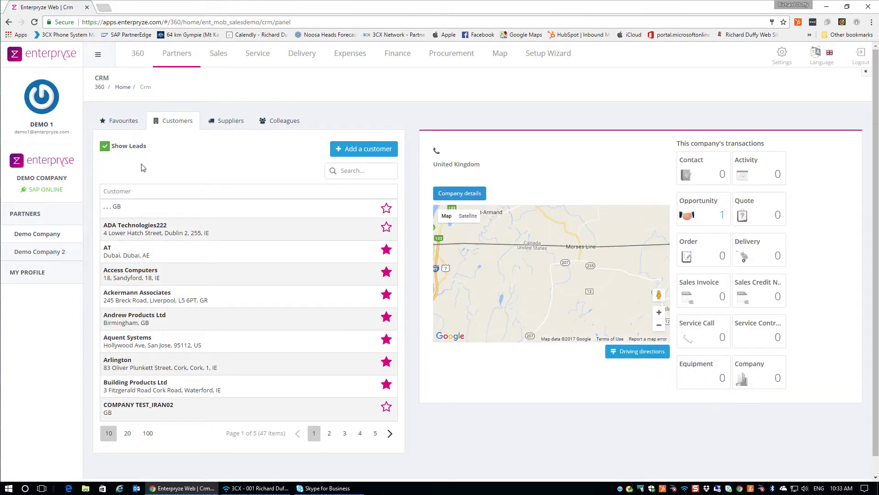
pyautogui.click(105, 146)
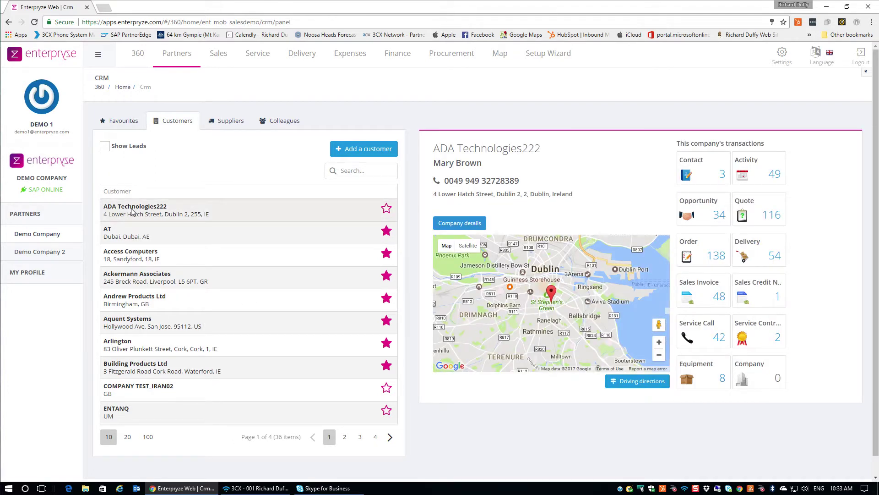
pyautogui.scroll(-1, 178, 351)
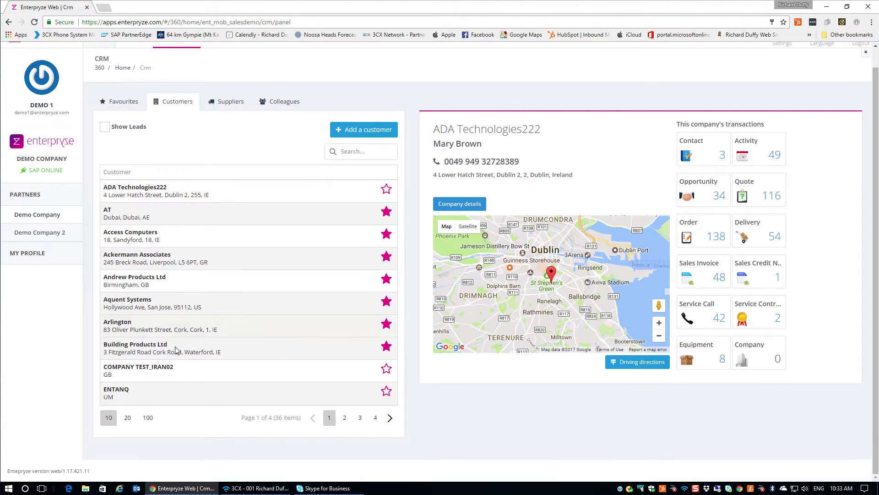
pyautogui.click(130, 199)
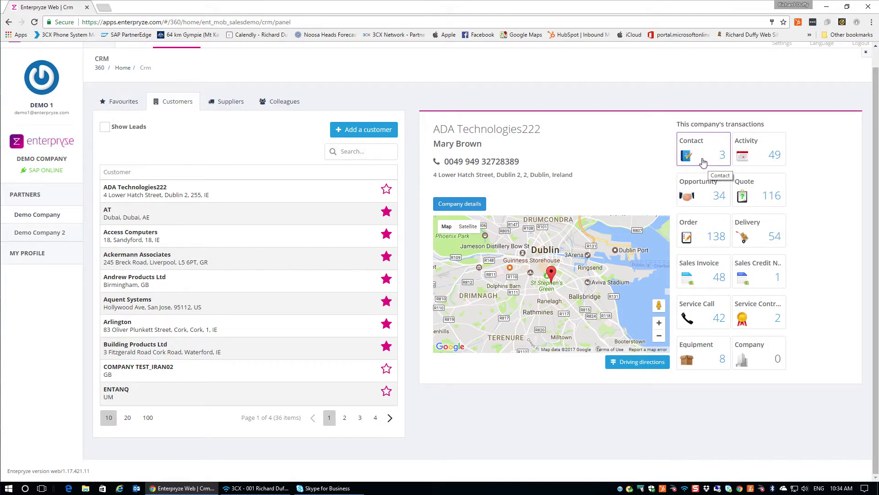
# View ADA Technologies222's opportunities, then open its full partner record C50000.
pyautogui.click(719, 197)
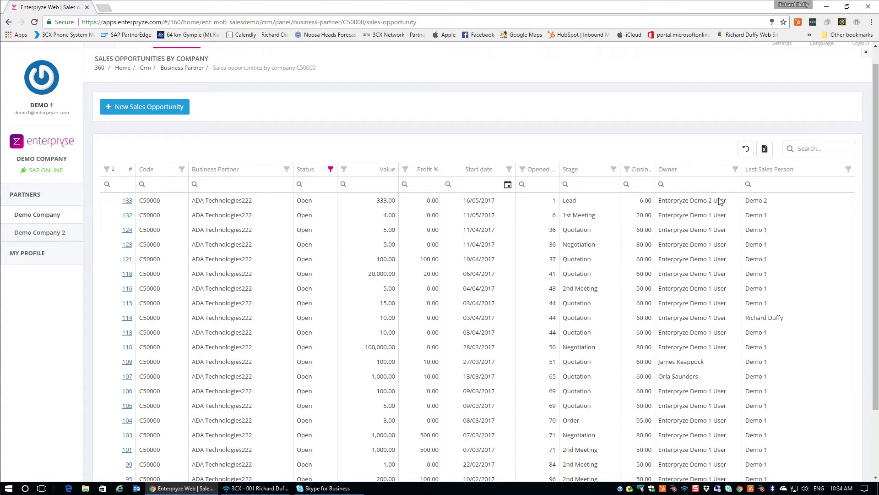
pyautogui.scroll(-2, 367, 262)
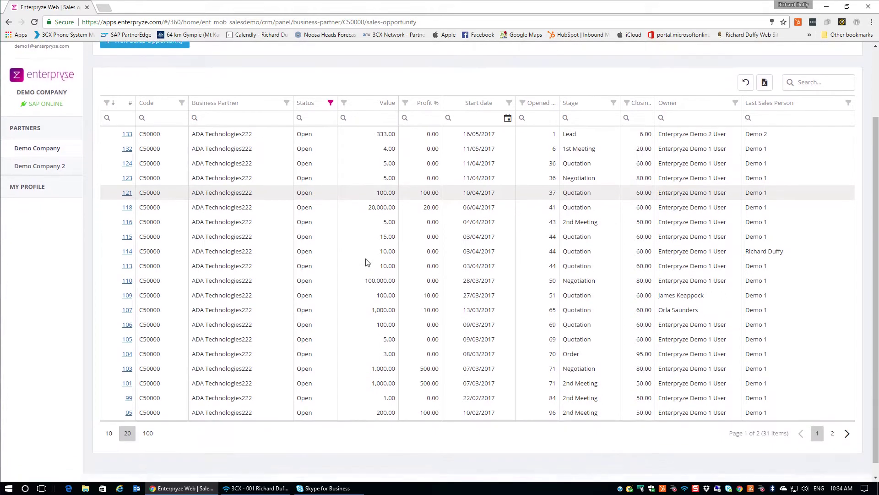
pyautogui.scroll(2, 366, 262)
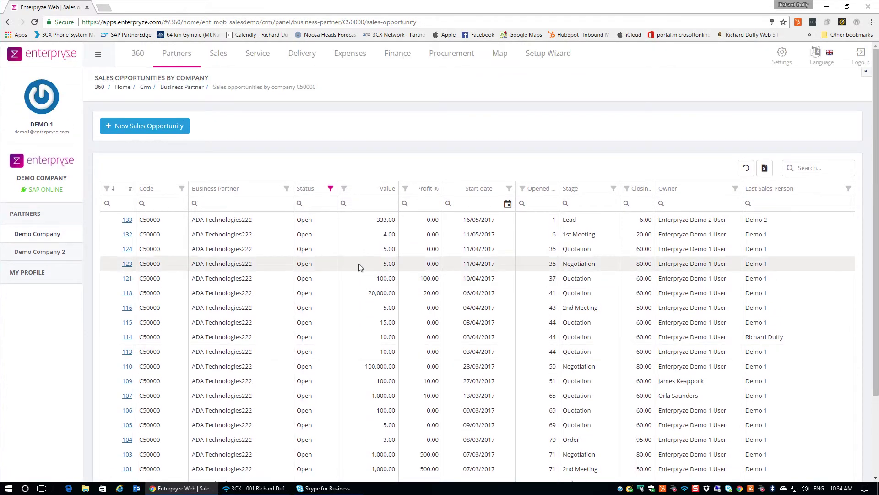
pyautogui.click(176, 88)
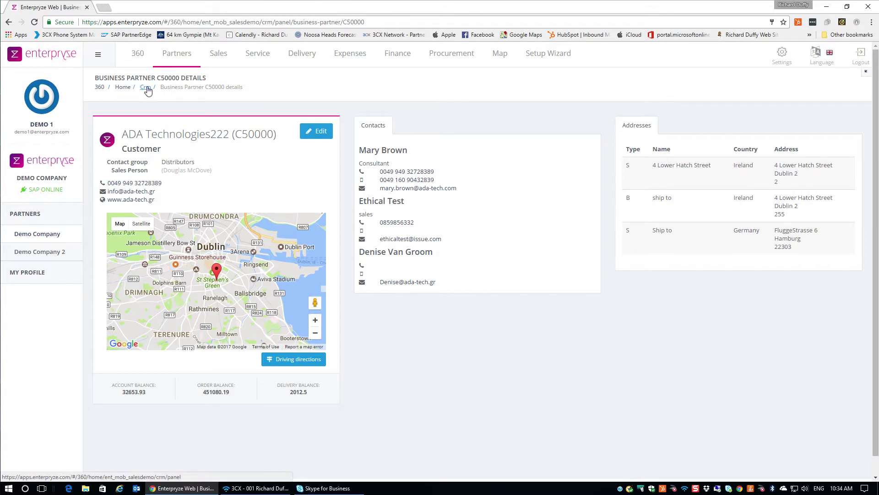
# Return to the CRM customer list and star ADA Technologies222 as a favourite.
pyautogui.click(146, 87)
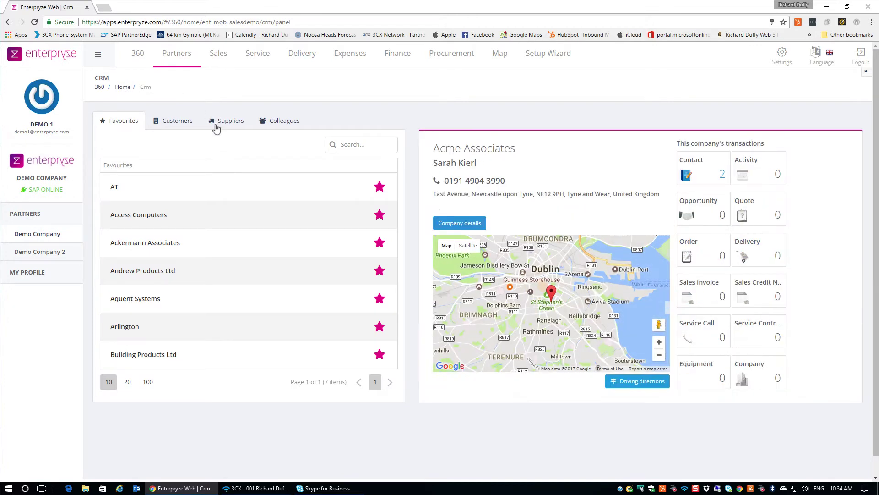
pyautogui.click(180, 122)
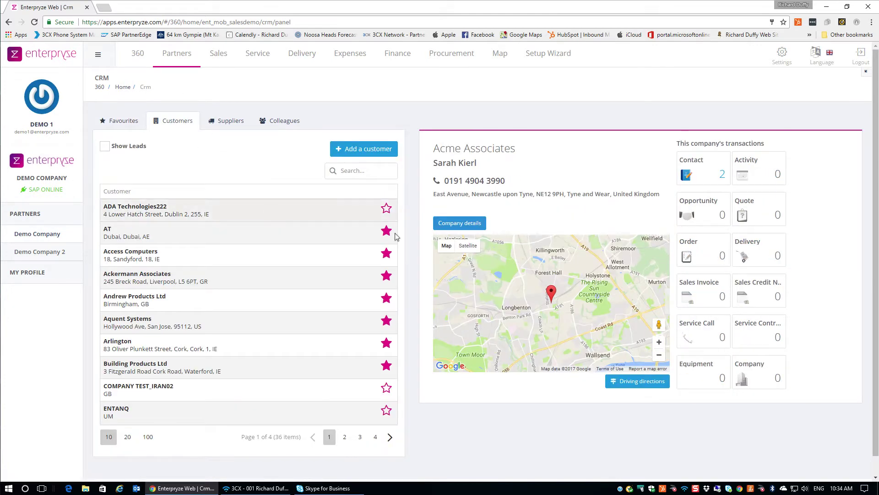
pyautogui.click(197, 214)
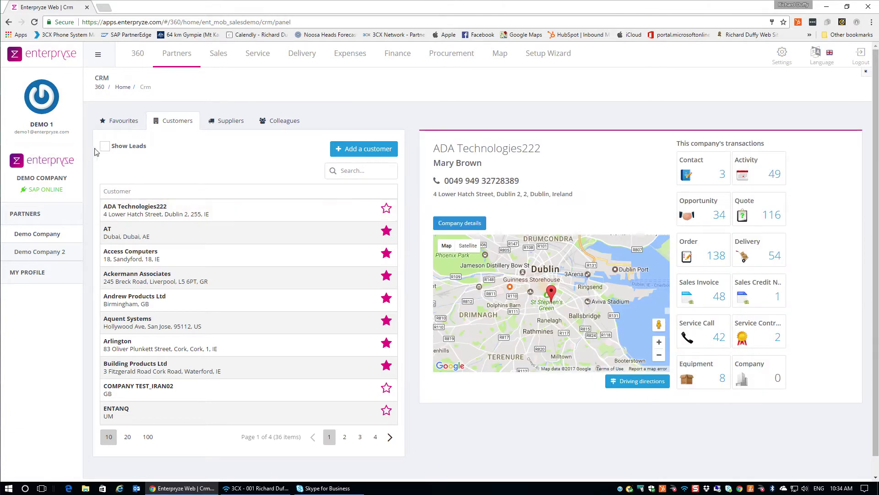
pyautogui.click(116, 123)
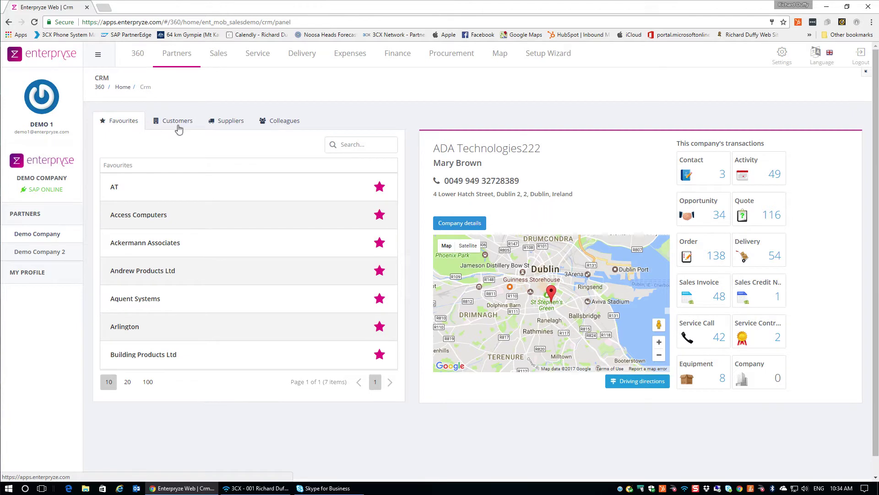
pyautogui.click(178, 124)
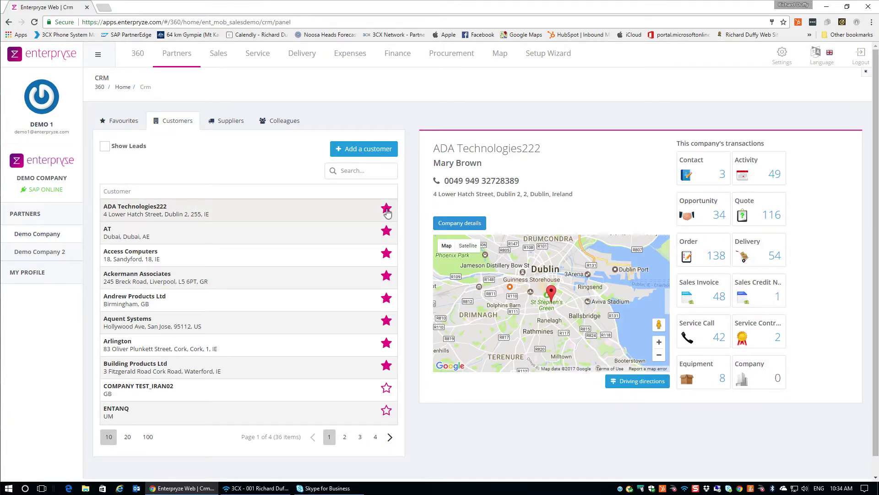
pyautogui.click(387, 209)
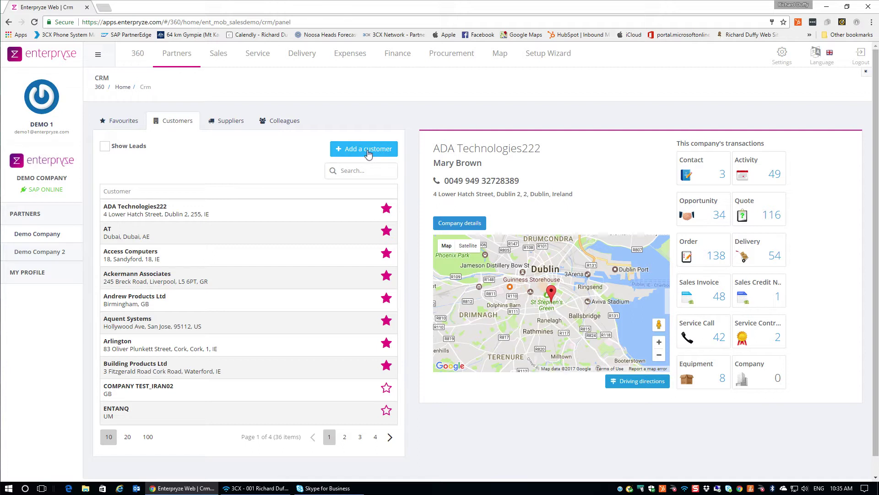
# Start a new business partner form and switch the tiles to All Transactions.
pyautogui.click(357, 152)
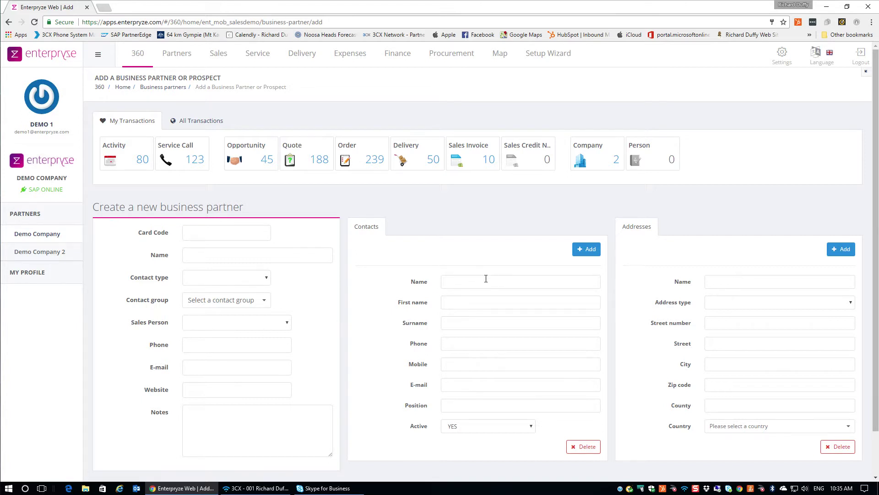
pyautogui.scroll(-1, 484, 277)
pyautogui.scroll(1, 719, 220)
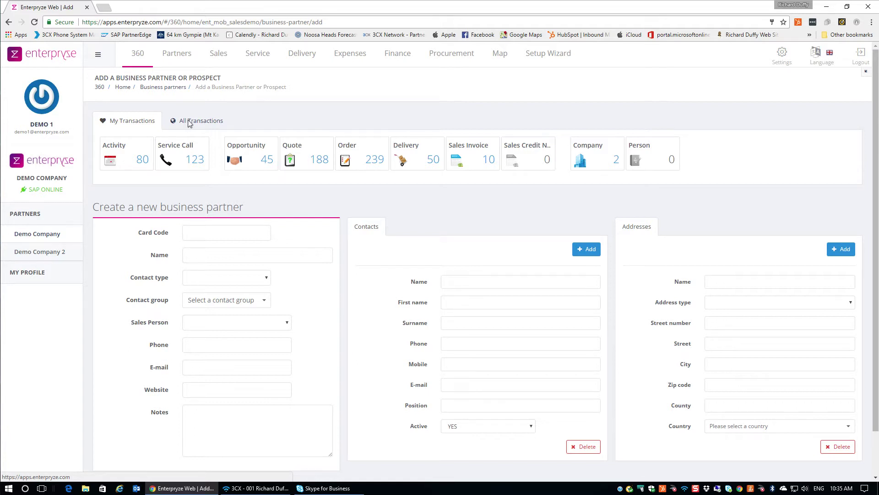
pyautogui.click(189, 122)
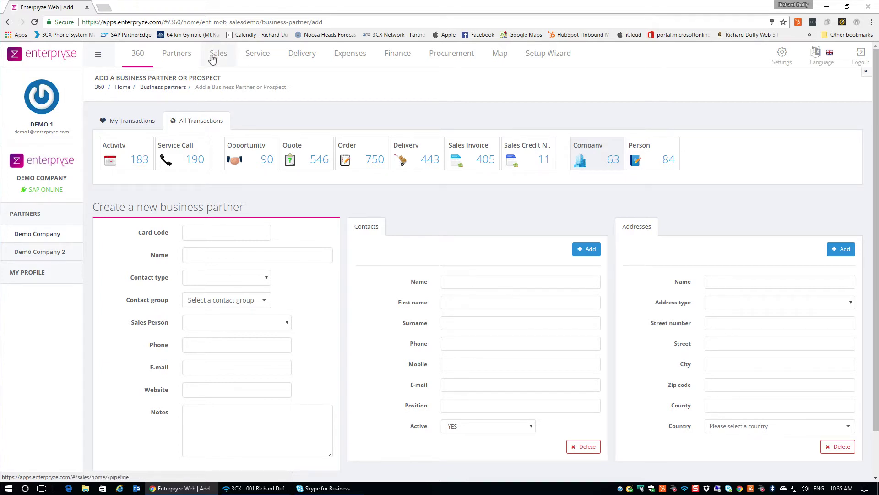
# Show the Sales Pipeline by stage, after trying by month, with stage details ticked.
pyautogui.click(212, 59)
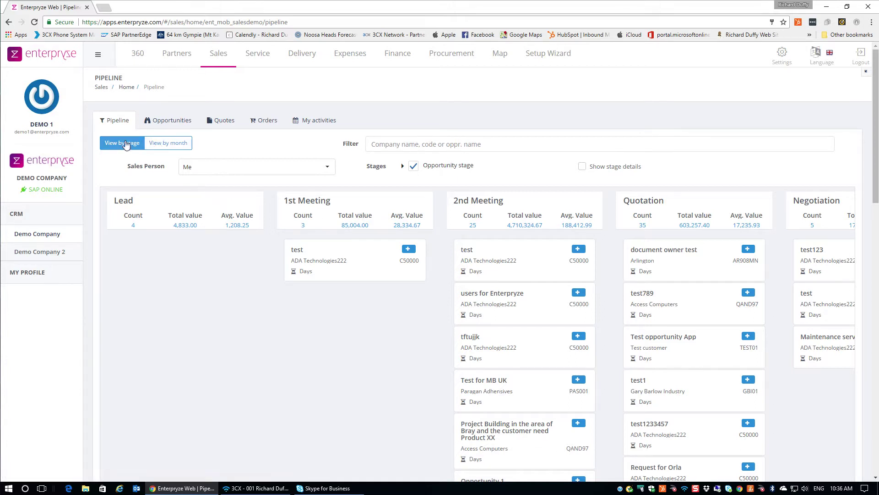
pyautogui.click(170, 144)
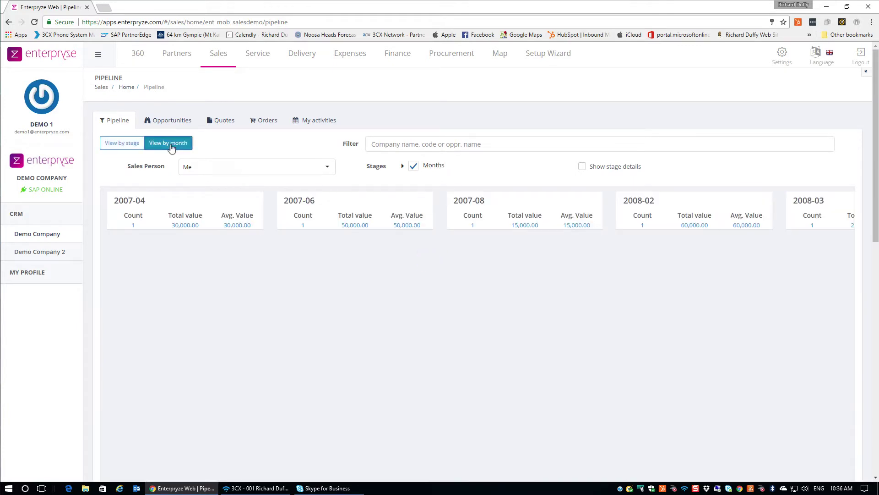
pyautogui.click(123, 143)
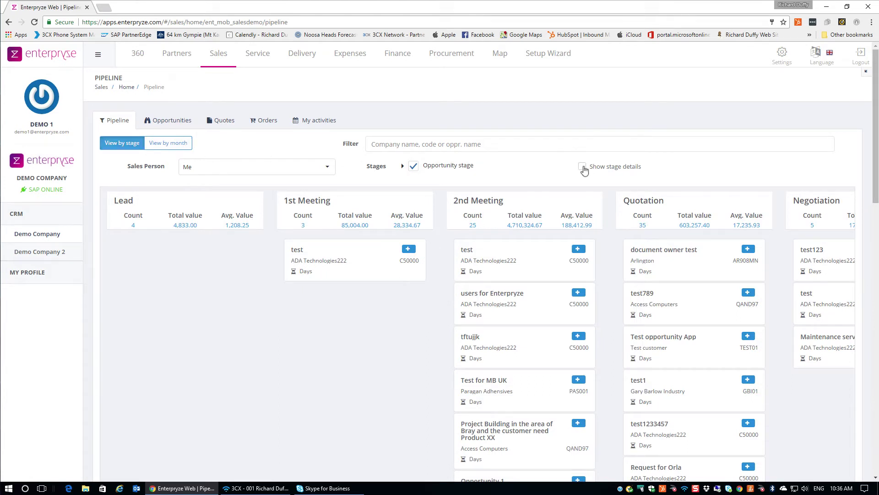
pyautogui.click(582, 168)
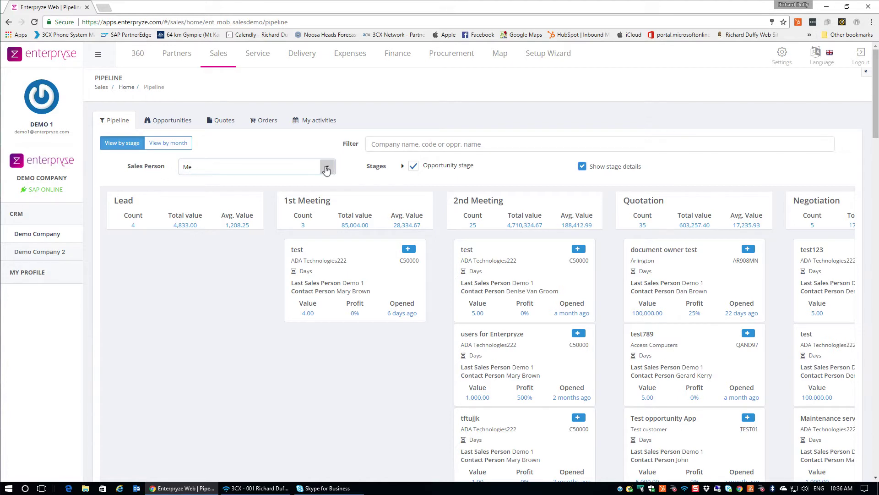
# Filter the pipeline's Sales Person to All, then to a single sales person.
pyautogui.click(326, 169)
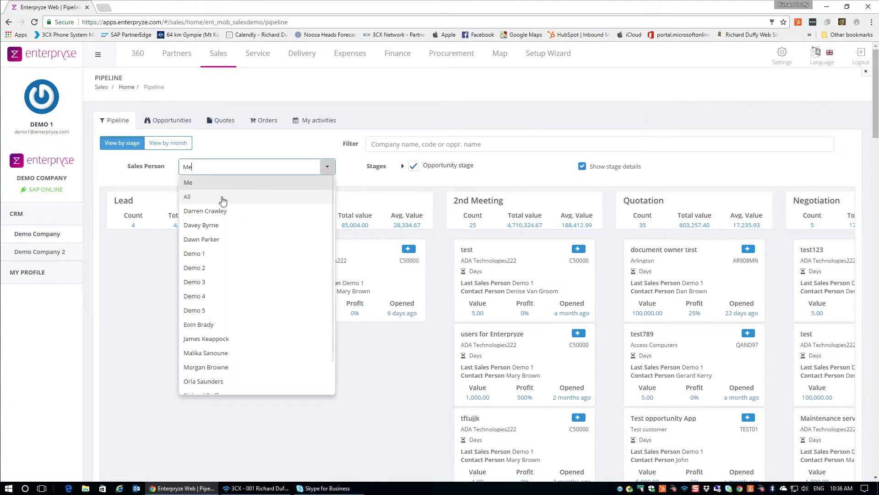
pyautogui.click(222, 196)
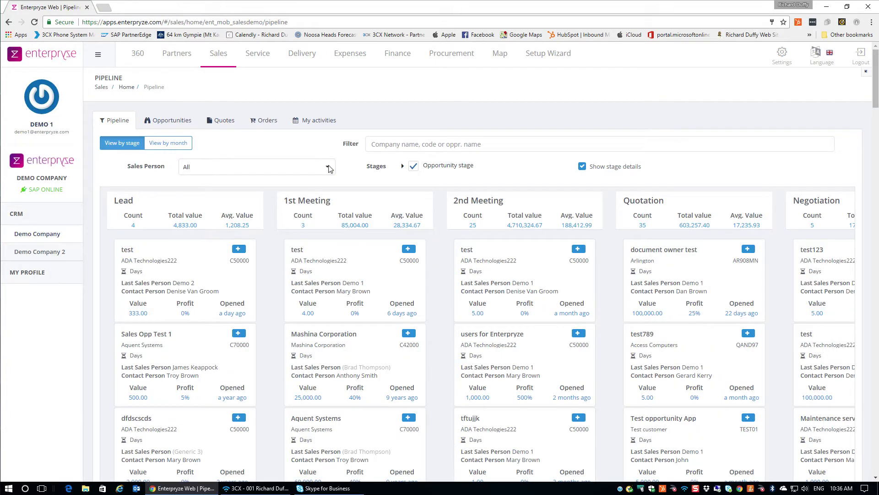
pyautogui.click(328, 168)
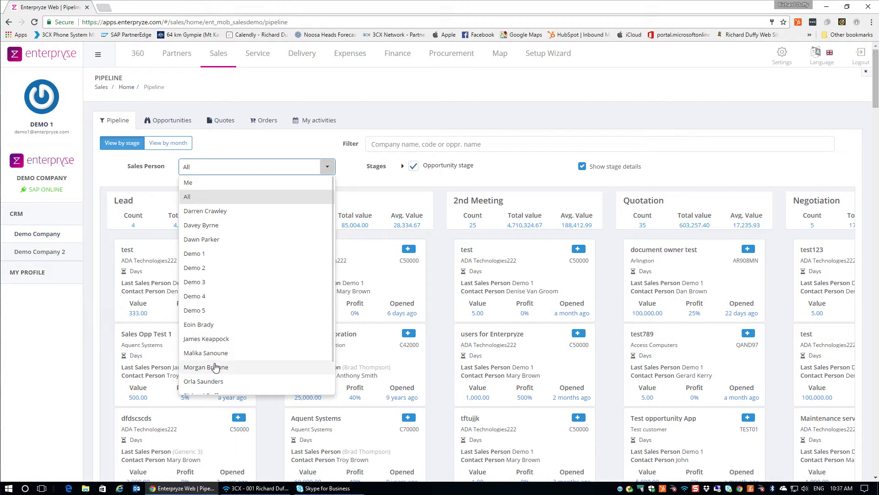
pyautogui.click(216, 368)
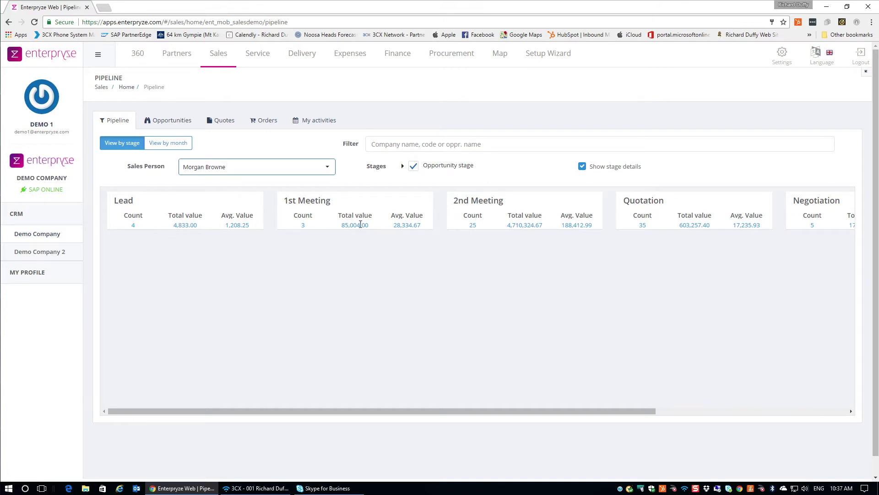
# Switch to the Sales Opportunities list.
pyautogui.scroll(-1, 395, 225)
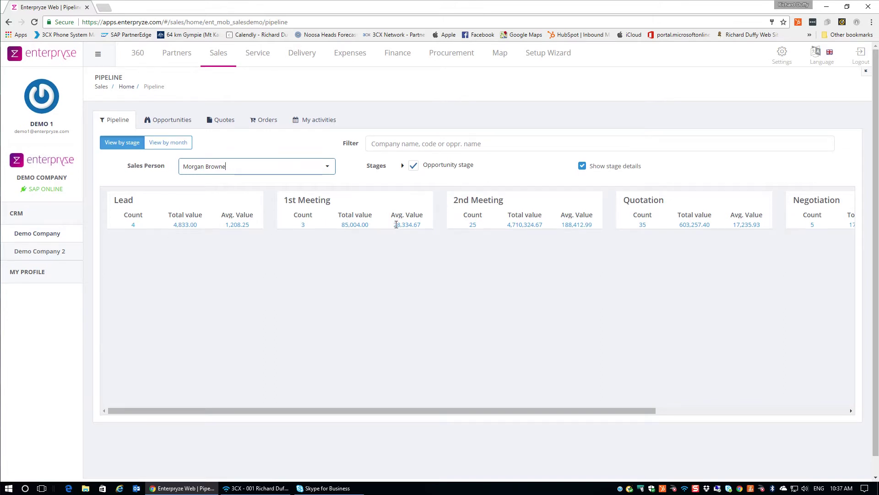
pyautogui.scroll(1, 391, 234)
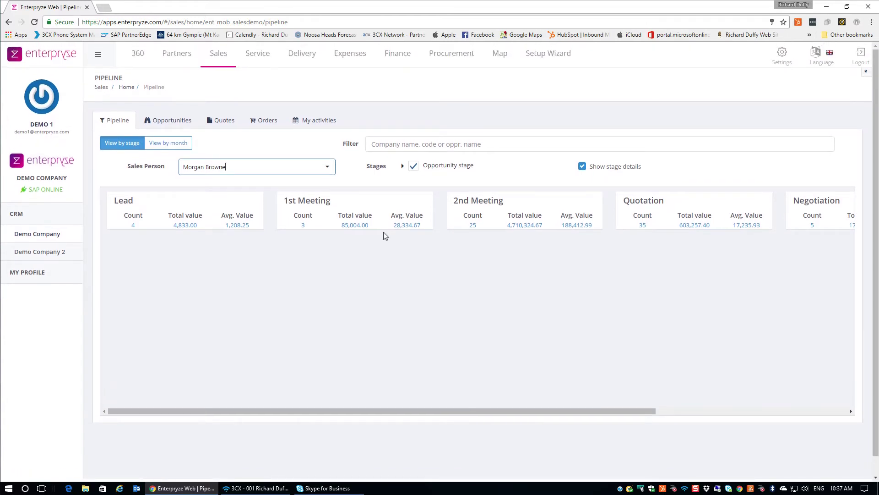
pyautogui.click(169, 122)
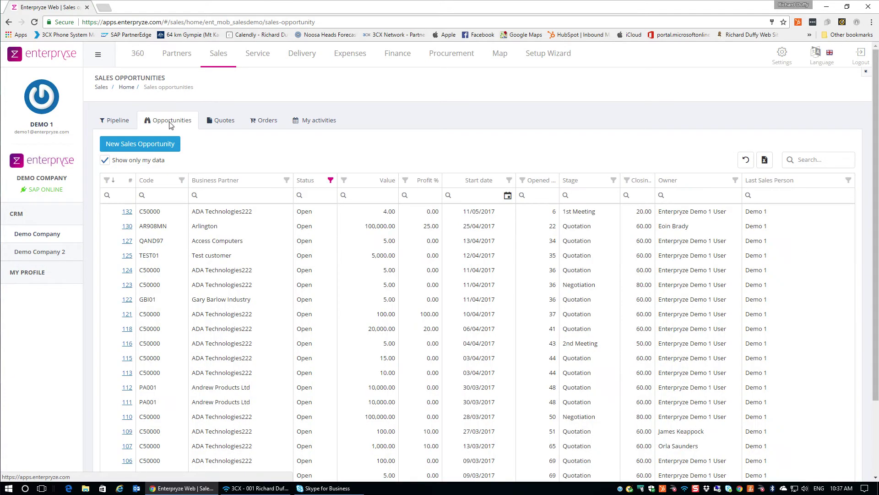
# Open the Status column filter and uncheck Select All.
pyautogui.click(331, 180)
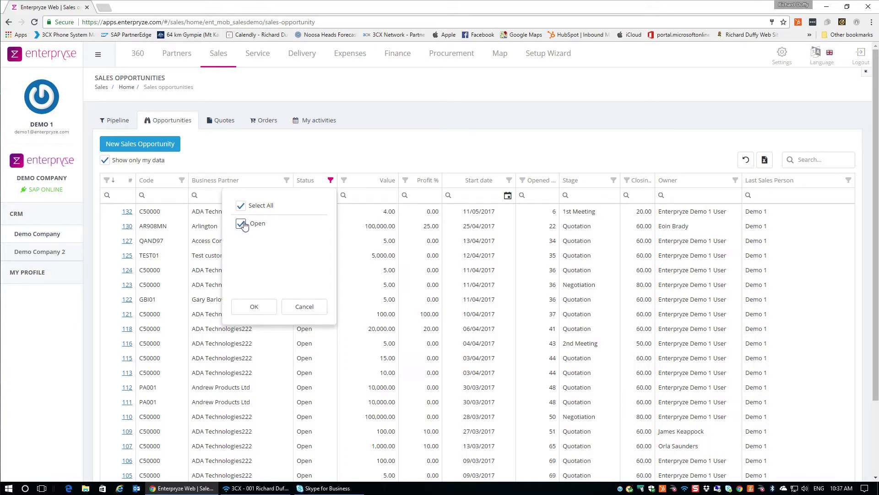
pyautogui.click(241, 207)
# Untick Show only my data and apply the Status filter with only Open ticked.
pyautogui.click(305, 308)
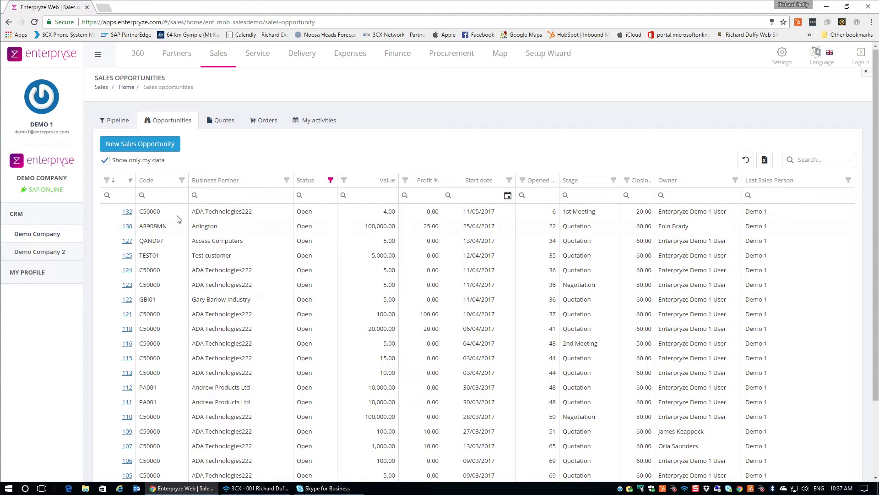
pyautogui.click(105, 160)
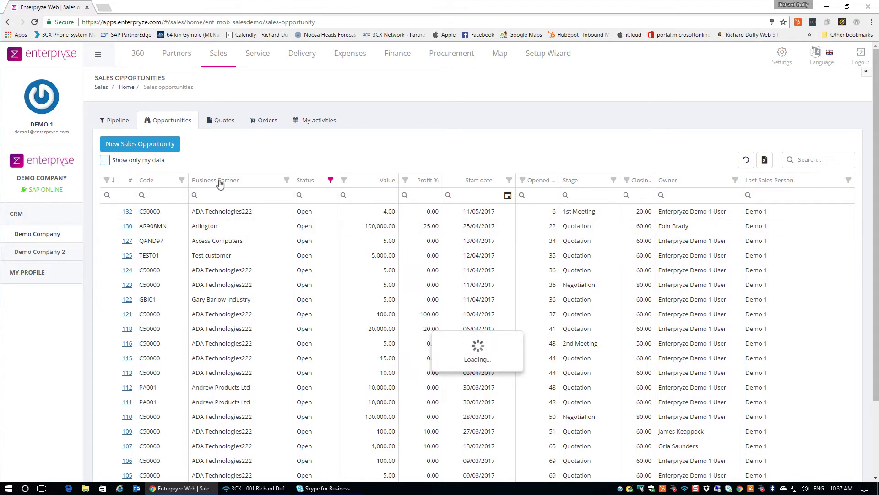
pyautogui.click(331, 181)
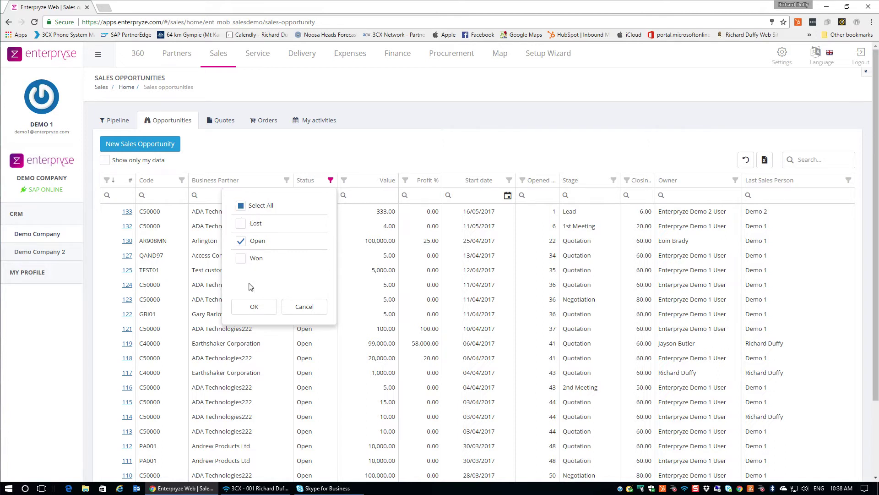
pyautogui.click(254, 306)
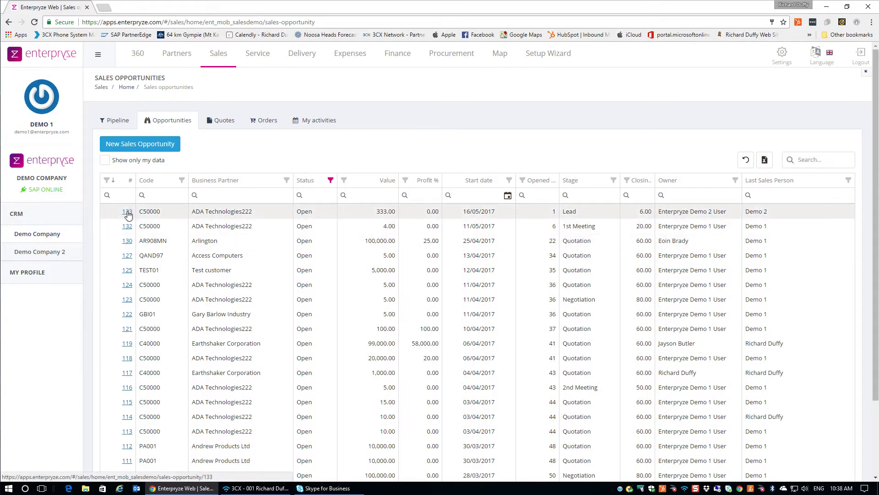
# Sort the opportunity list by Value descending so 4,016,666.67 appears first.
pyautogui.click(383, 182)
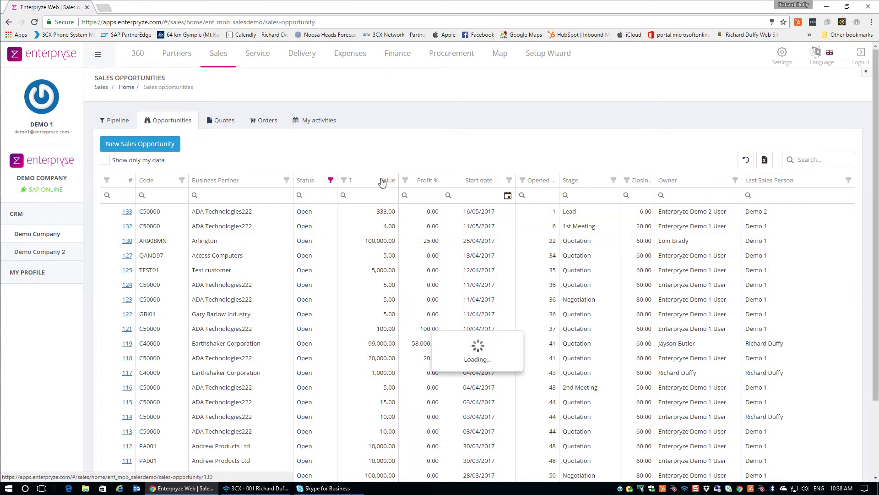
pyautogui.click(382, 182)
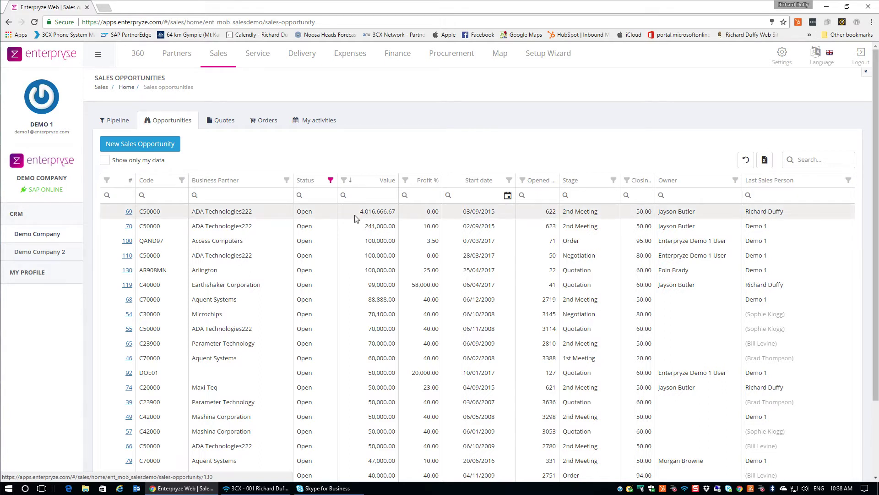
# Open opportunity 69 for ADA Technologies222, review its details, and switch to editing it.
pyautogui.click(129, 213)
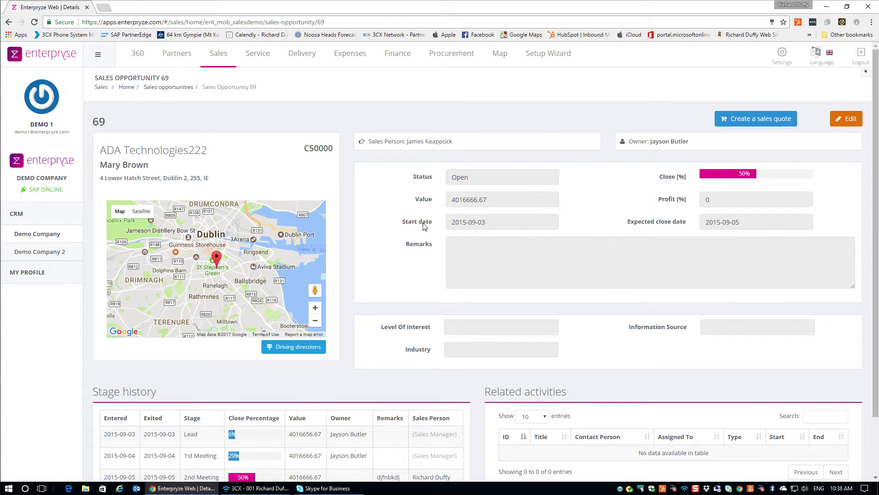
pyautogui.scroll(-1, 469, 215)
pyautogui.scroll(1, 470, 215)
pyautogui.click(846, 118)
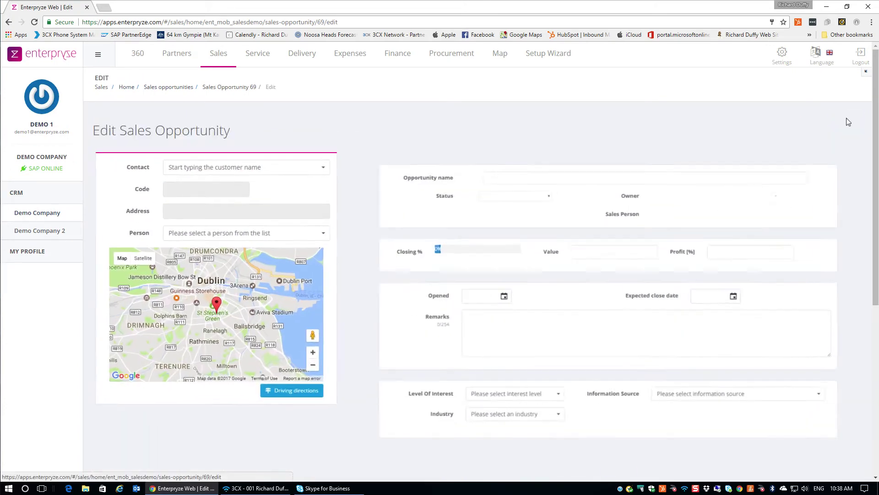
# Set opportunity 69's expected close date to 2 June 2017 and save.
pyautogui.click(747, 295)
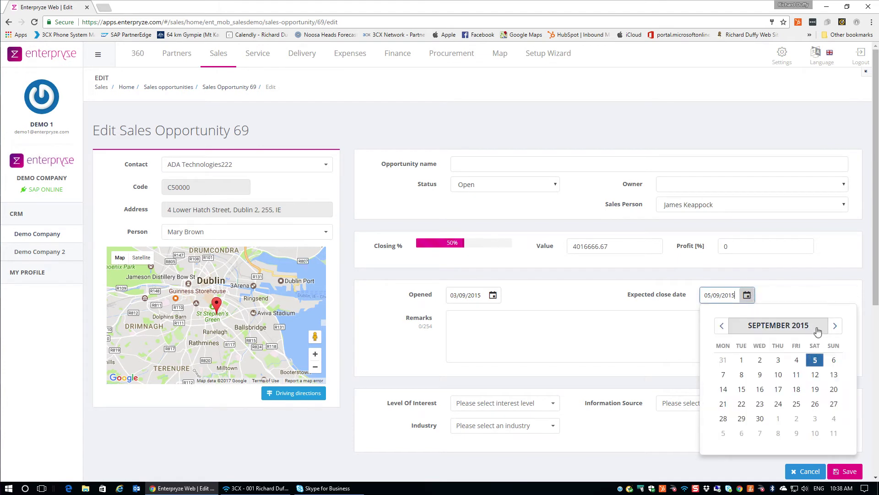
pyautogui.click(796, 325)
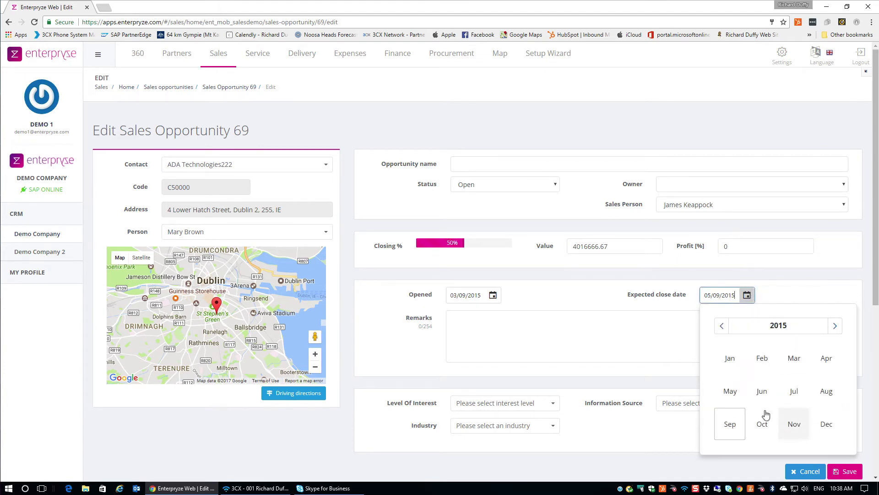
pyautogui.click(834, 327)
pyautogui.click(834, 326)
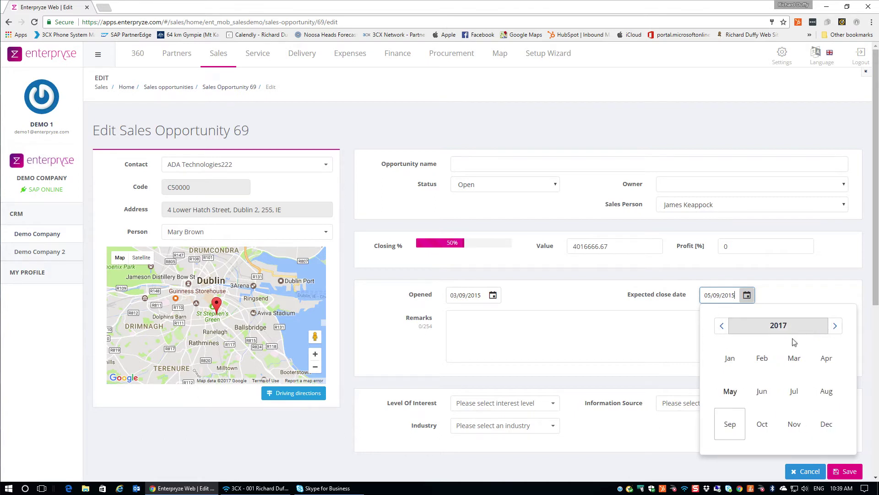
pyautogui.click(761, 392)
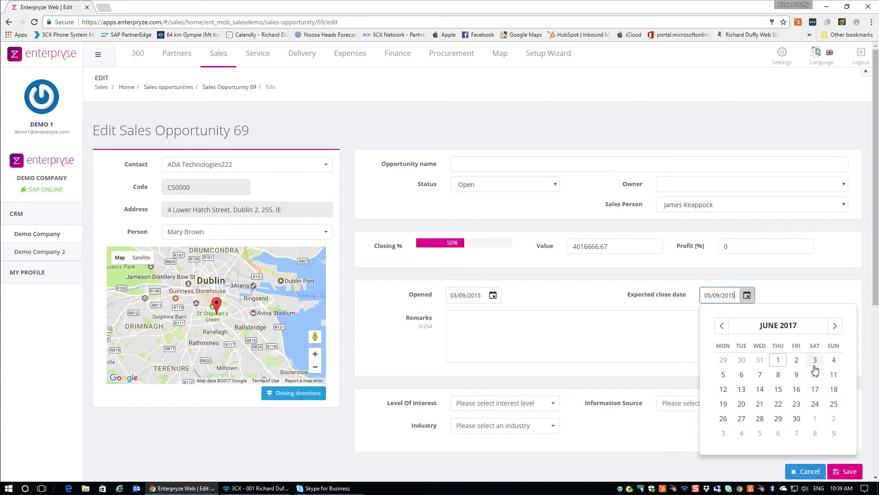
pyautogui.click(799, 361)
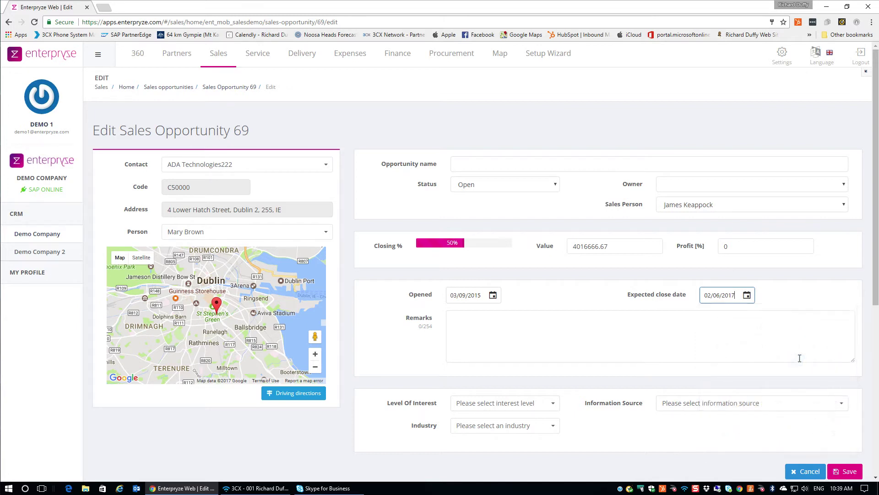
pyautogui.click(847, 471)
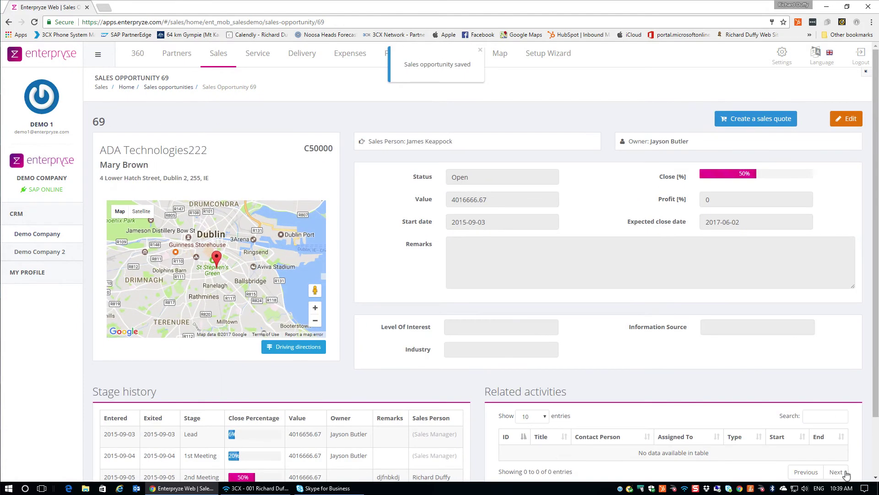
# Give opportunity 69 interest level Demo Request, industry Manufacturing, source Trade Fair, and save.
pyautogui.click(842, 126)
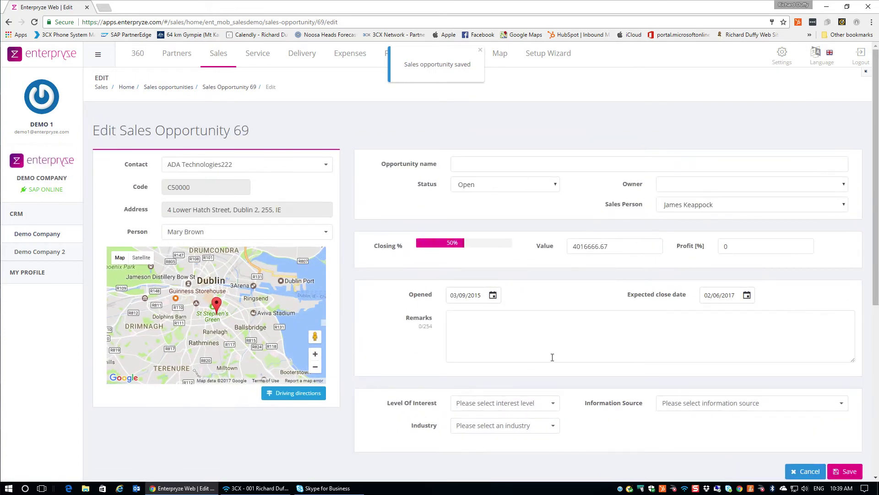
pyautogui.click(547, 406)
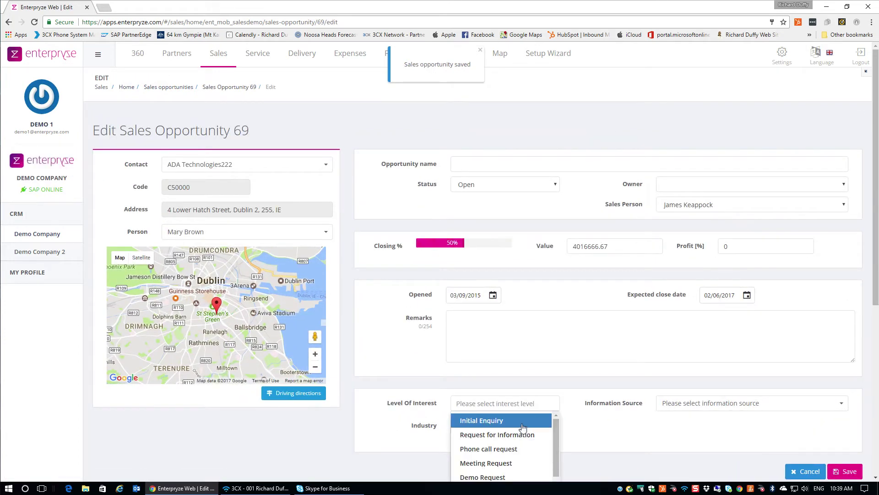
pyautogui.scroll(-3, 524, 428)
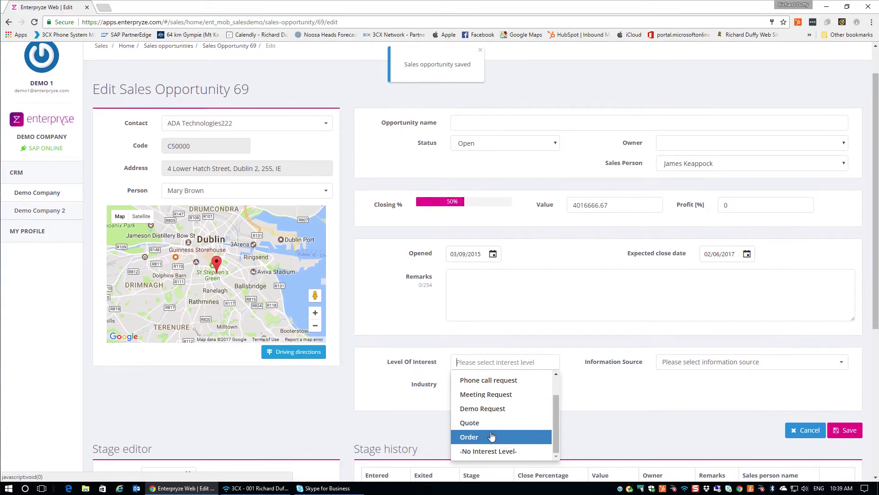
pyautogui.click(491, 412)
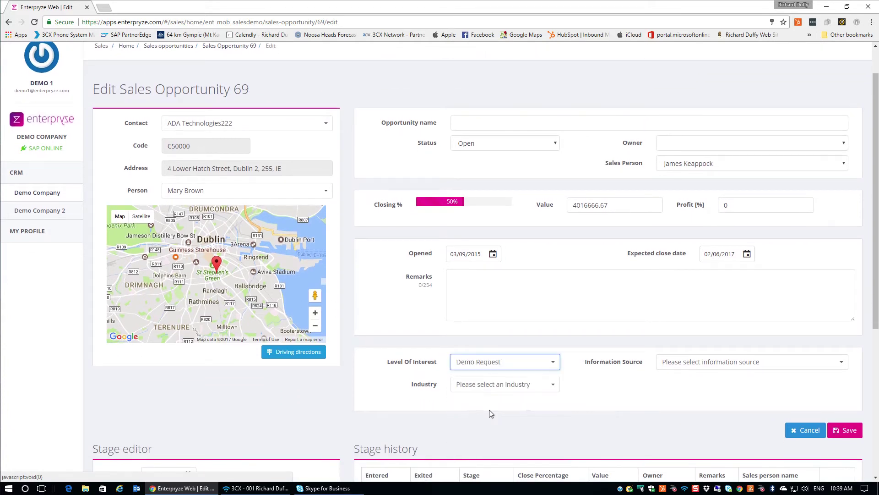
pyautogui.click(551, 387)
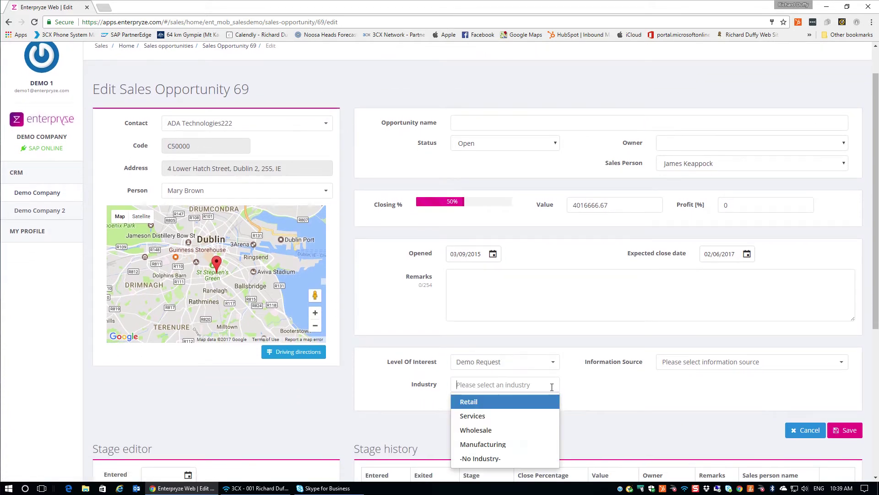
pyautogui.click(500, 443)
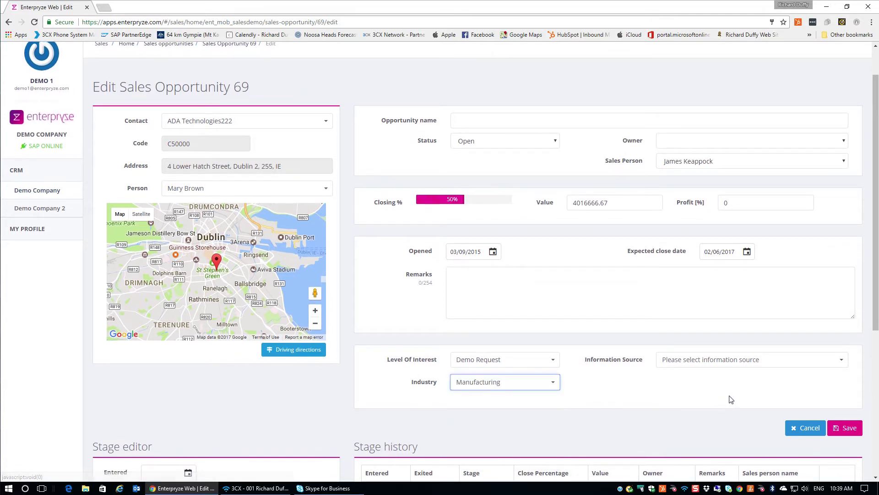
pyautogui.click(836, 360)
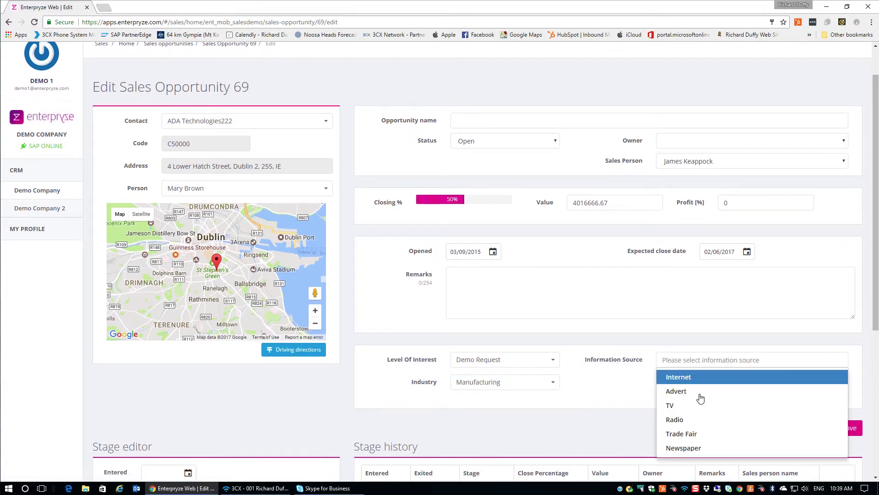
pyautogui.click(684, 435)
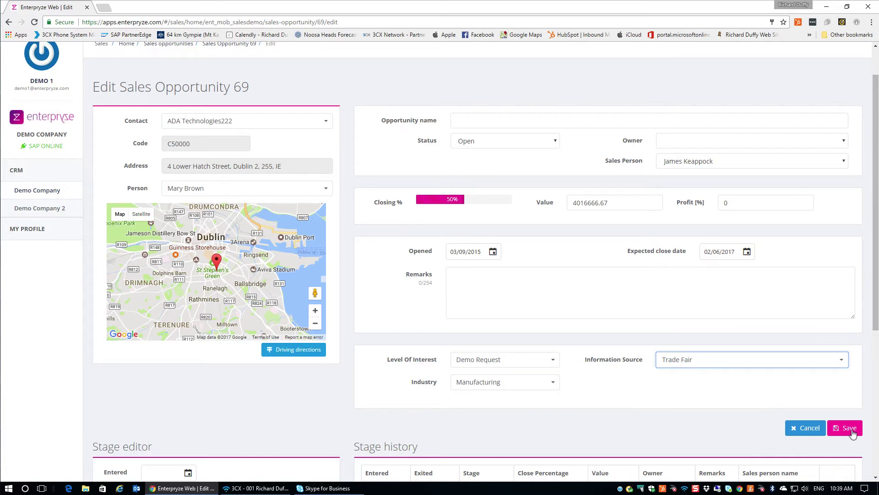
pyautogui.click(852, 431)
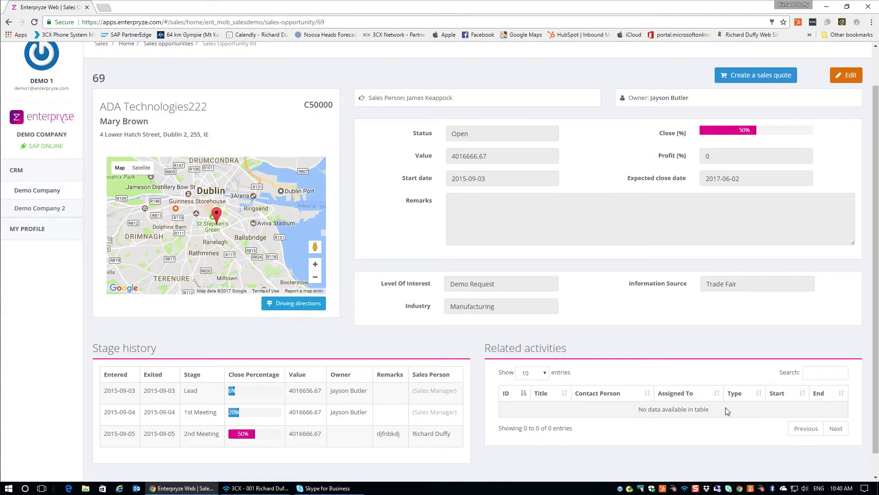
# Go to the Sales section and show the Sales Orders list.
pyautogui.scroll(1, 725, 411)
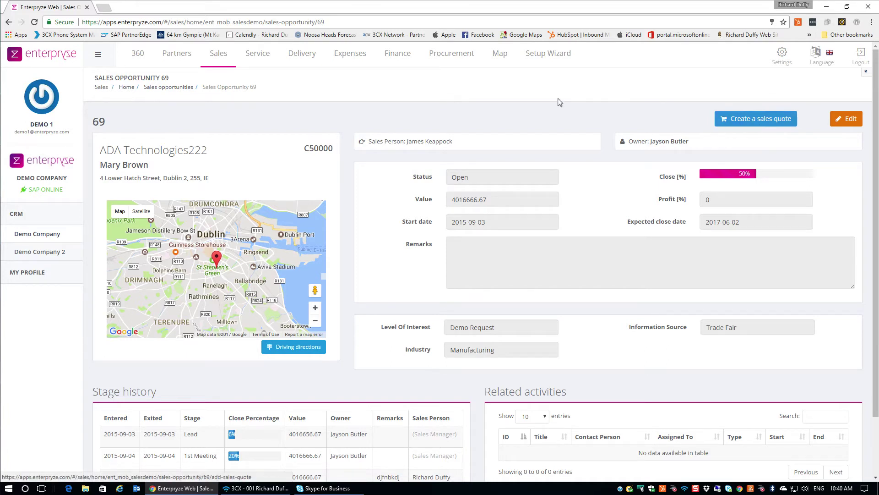
pyautogui.click(218, 54)
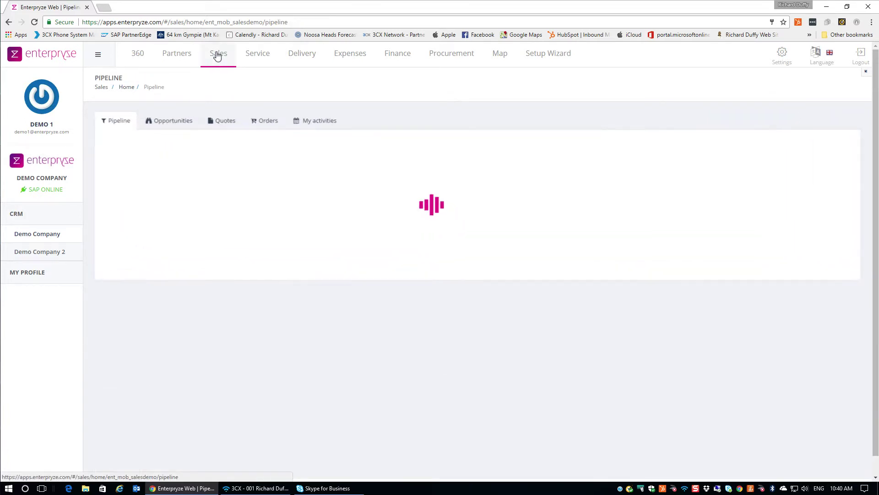
pyautogui.click(270, 122)
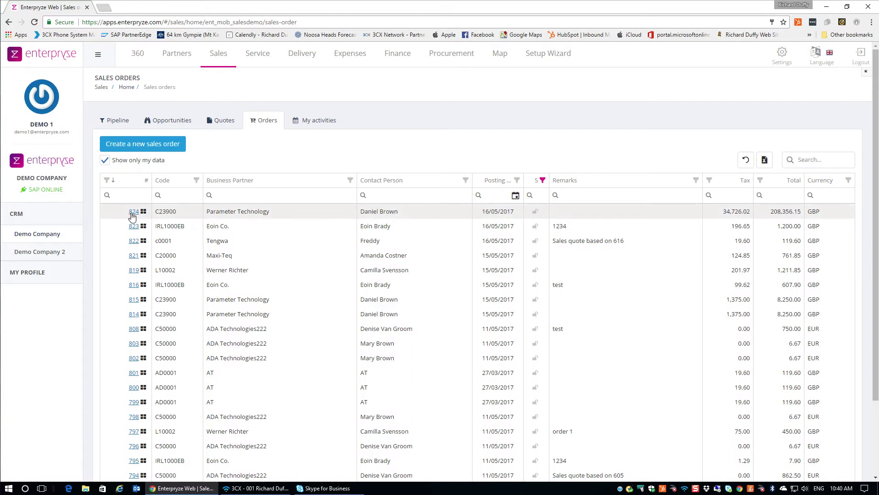
# Open Sales Order 824 for Parameter Technology and copy its page URL.
pyautogui.click(133, 212)
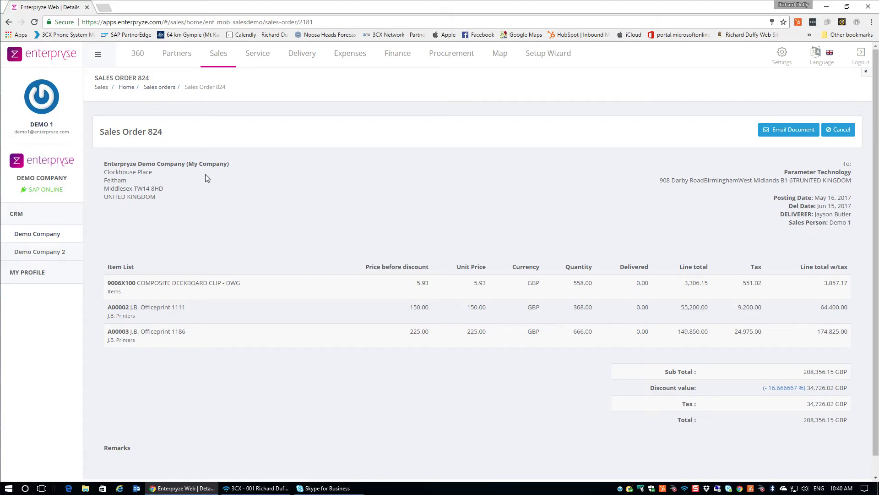
pyautogui.click(293, 21)
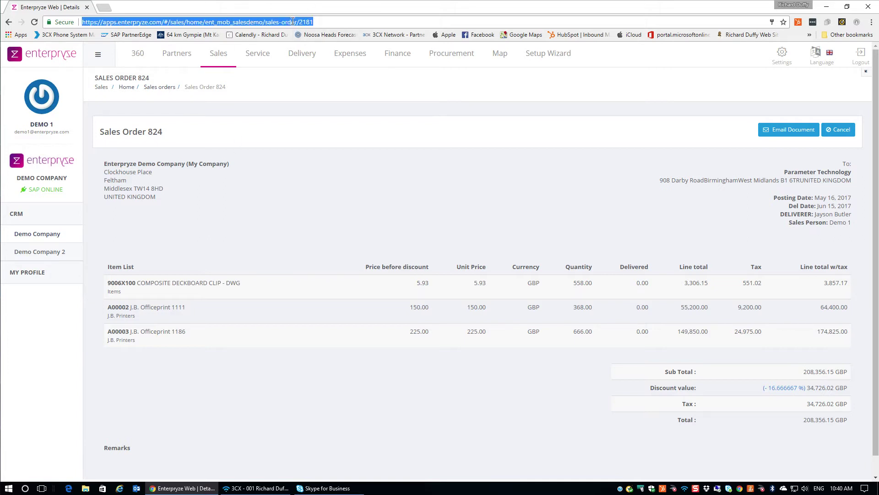
pyautogui.rightClick(212, 26)
pyautogui.click(229, 58)
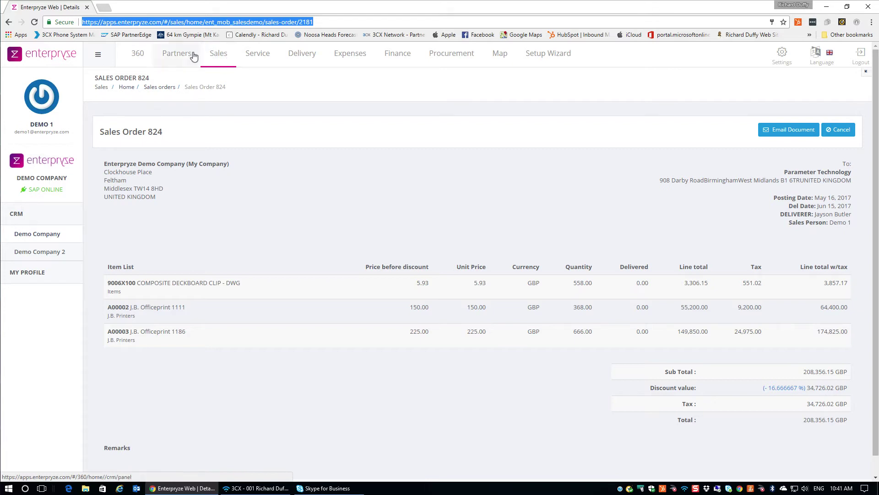
# Load the copied Sales Order 824 URL in a new browser tab.
pyautogui.click(104, 7)
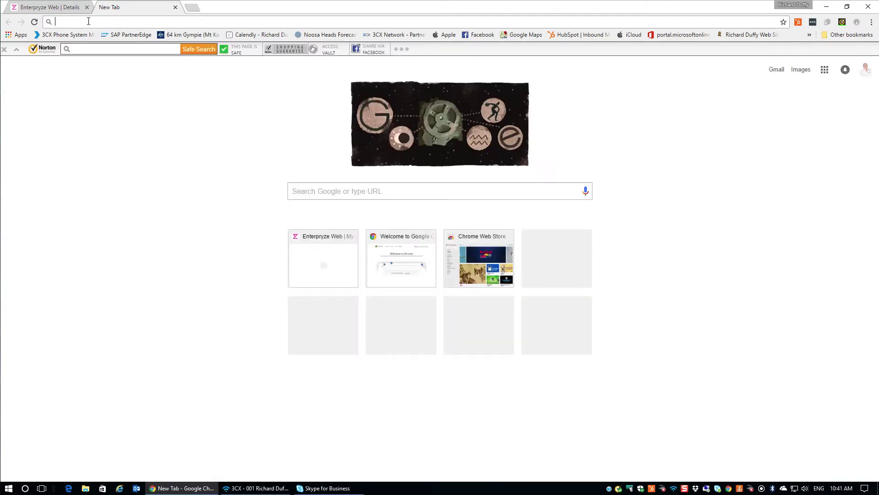
pyautogui.hotkey('ctrl', 'v')
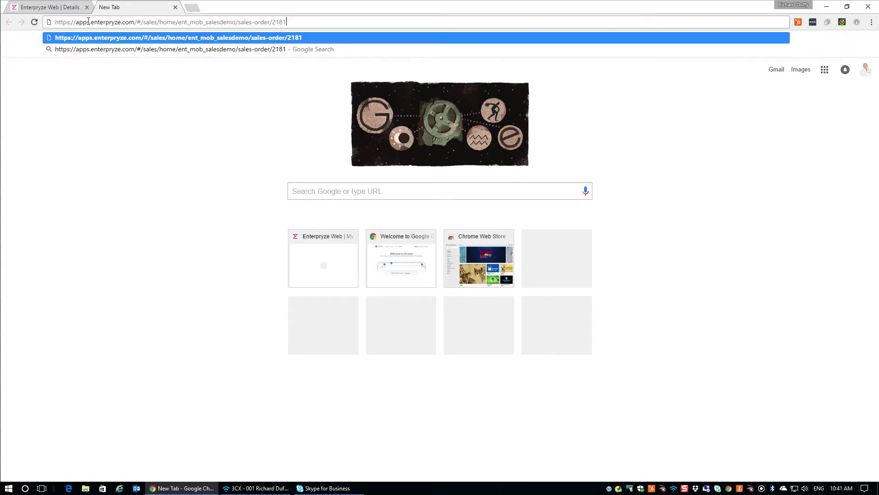
pyautogui.press('Return')
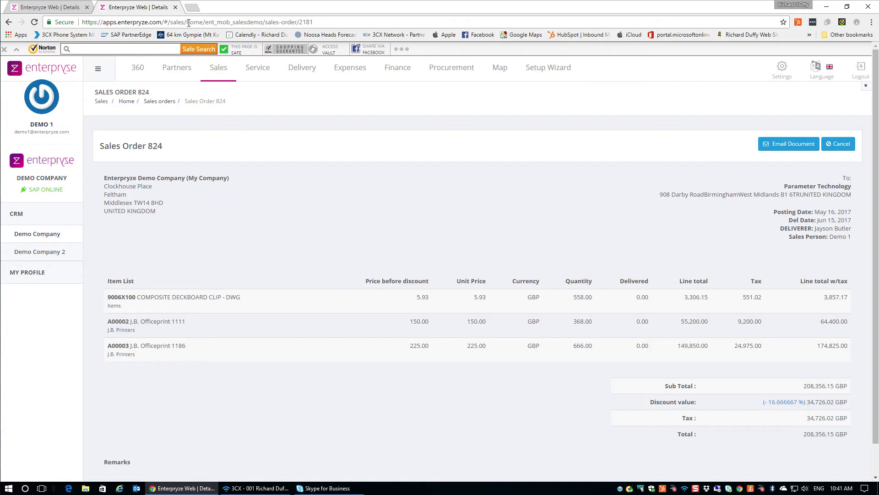
# From the Sales Orders list, start a new blank sales order.
pyautogui.click(214, 75)
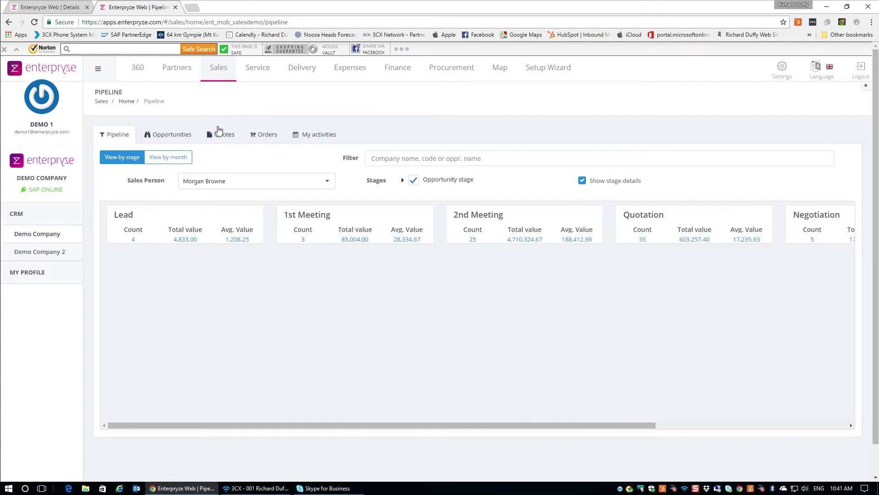
pyautogui.click(263, 136)
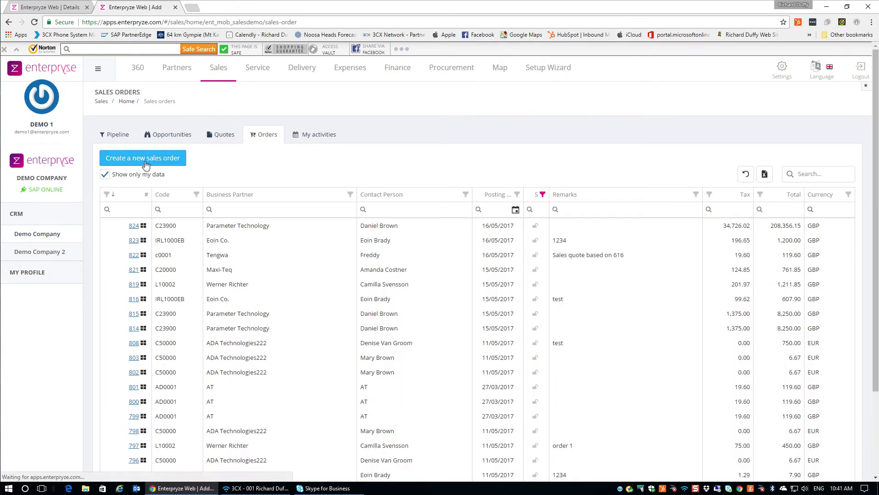
pyautogui.click(145, 164)
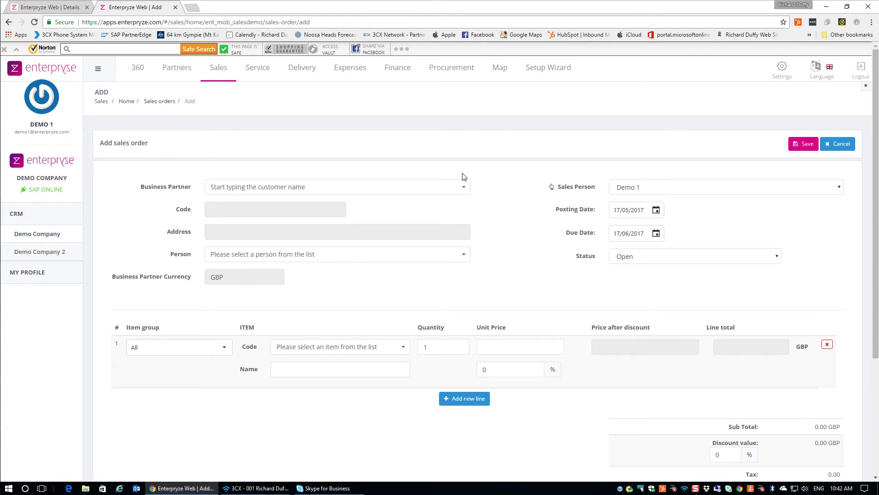
# Set the order's business partner to Earthshaker Corporation with its first listed contact.
pyautogui.click(414, 188)
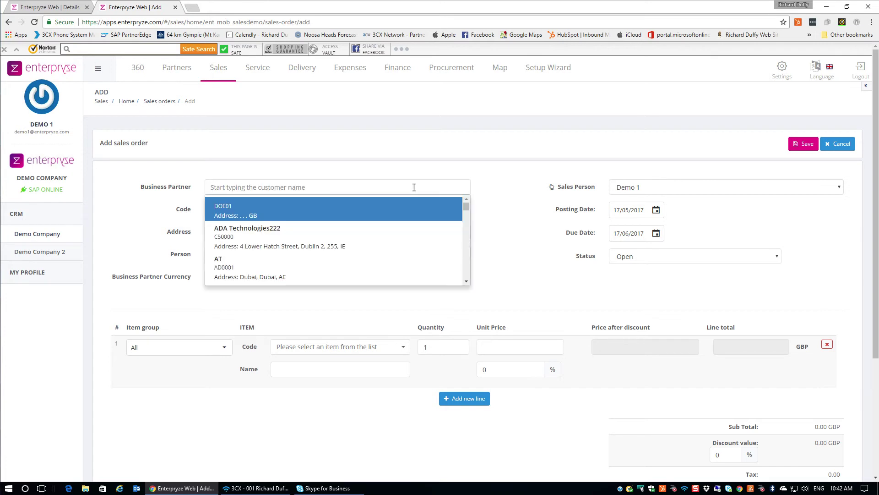
pyautogui.write('earth')
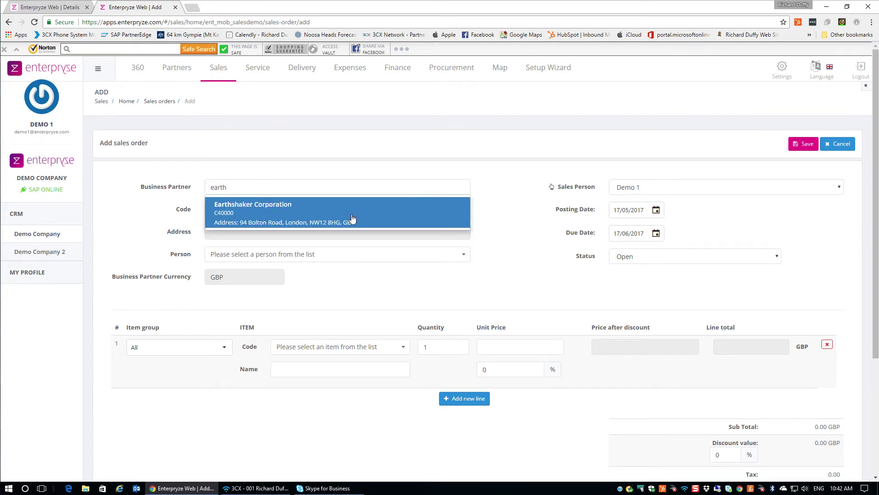
pyautogui.click(352, 219)
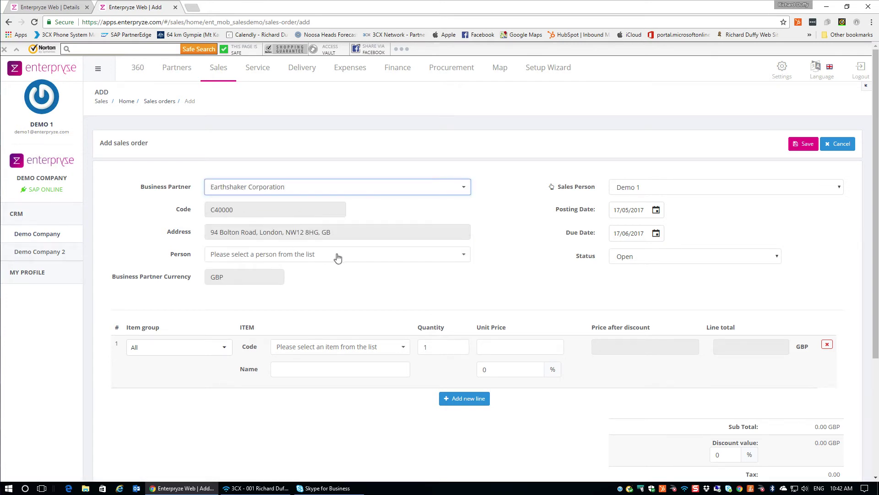
pyautogui.click(458, 255)
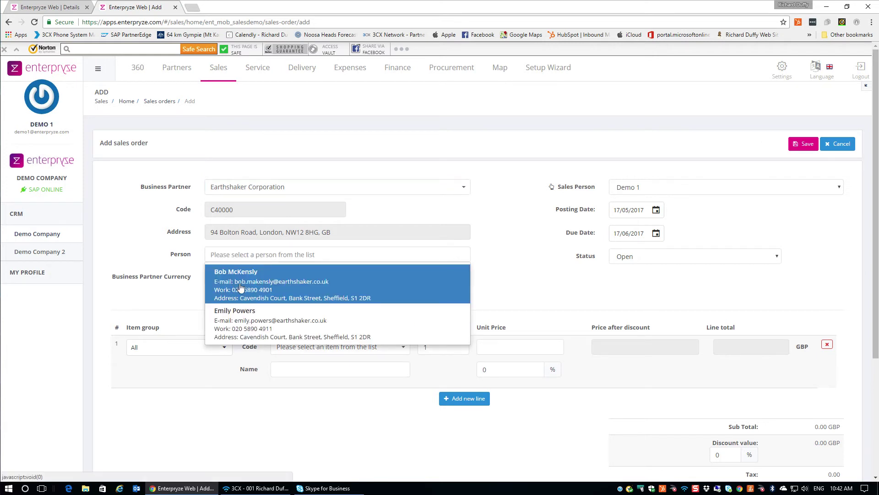
pyautogui.click(240, 286)
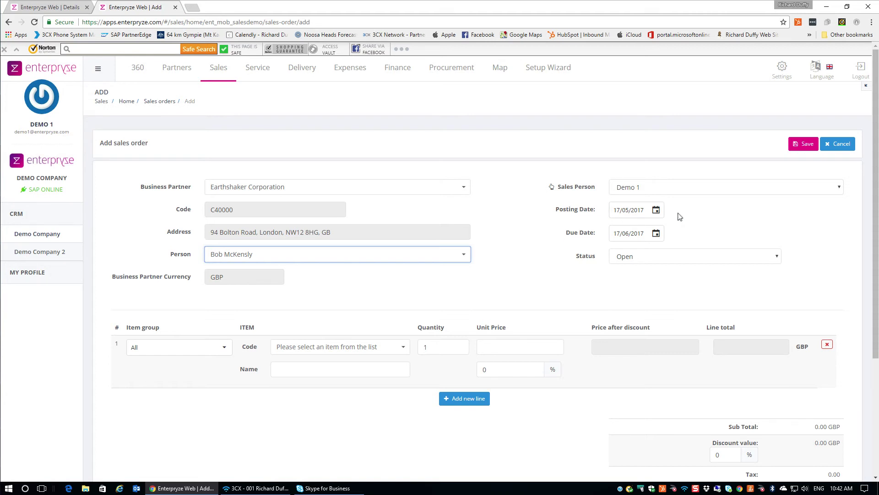
# Assign a different sales person to the order.
pyautogui.click(839, 188)
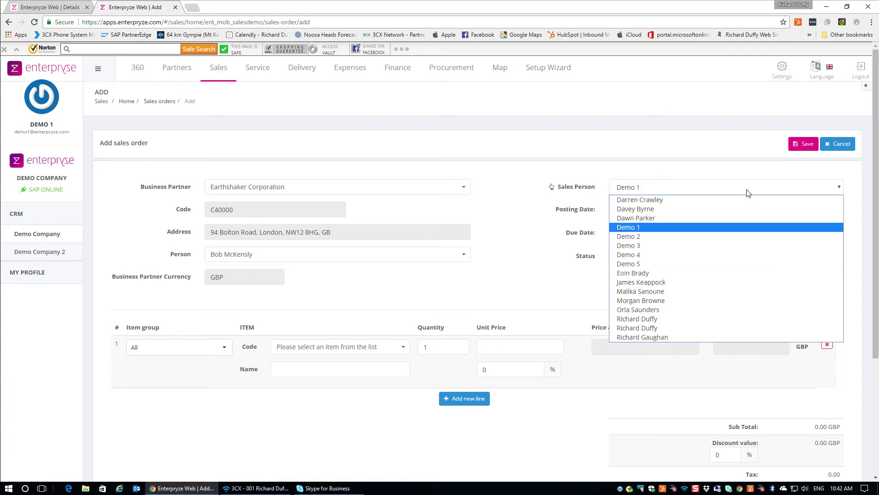
pyautogui.click(659, 283)
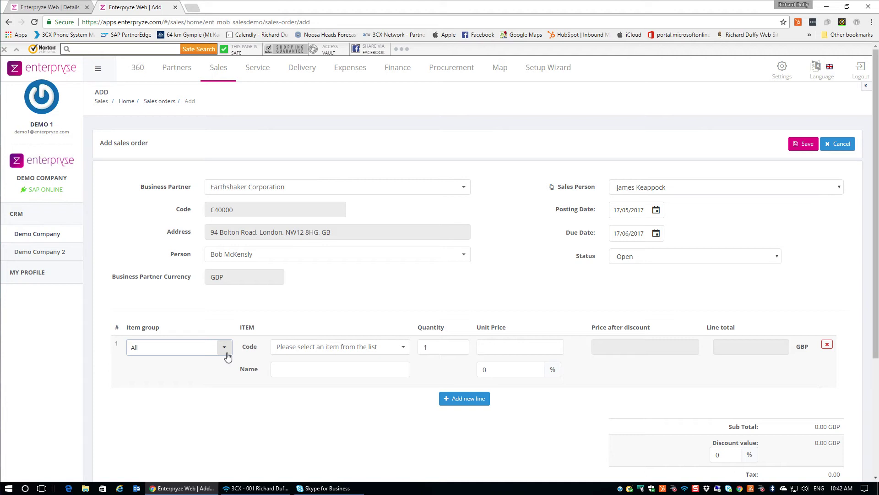
pyautogui.scroll(-1, 228, 357)
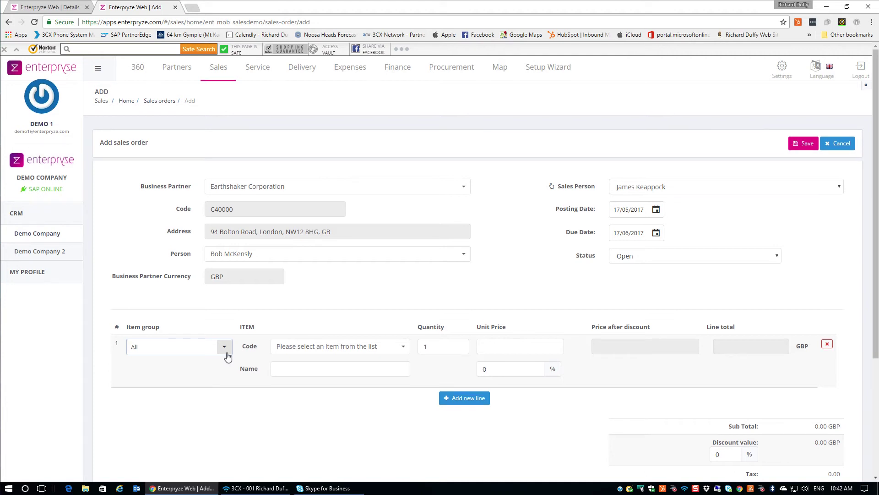
# Set line 1 to J.B. Printers item A00001, J.B. Officeprint 1420, priced 250.
pyautogui.click(227, 353)
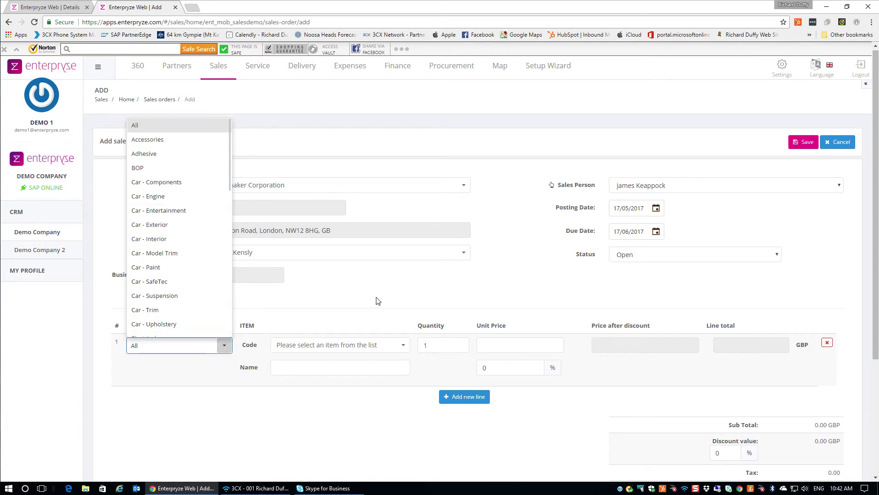
pyautogui.scroll(-8, 191, 255)
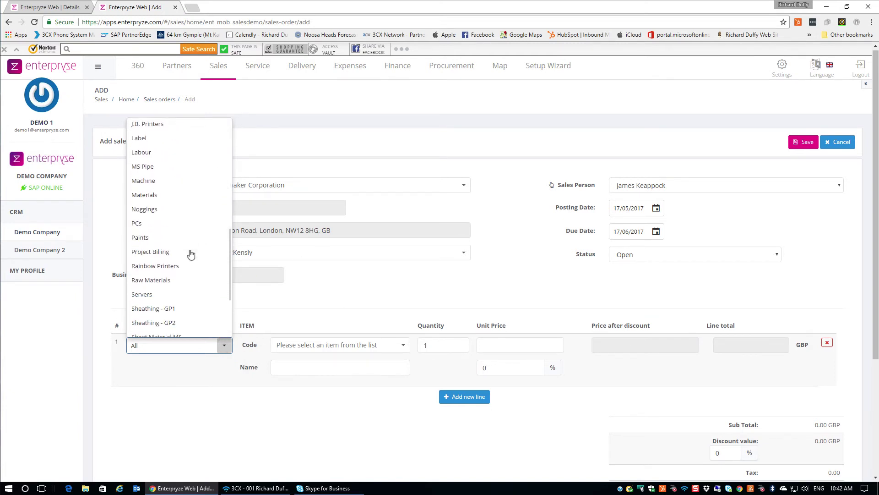
pyautogui.scroll(5, 191, 253)
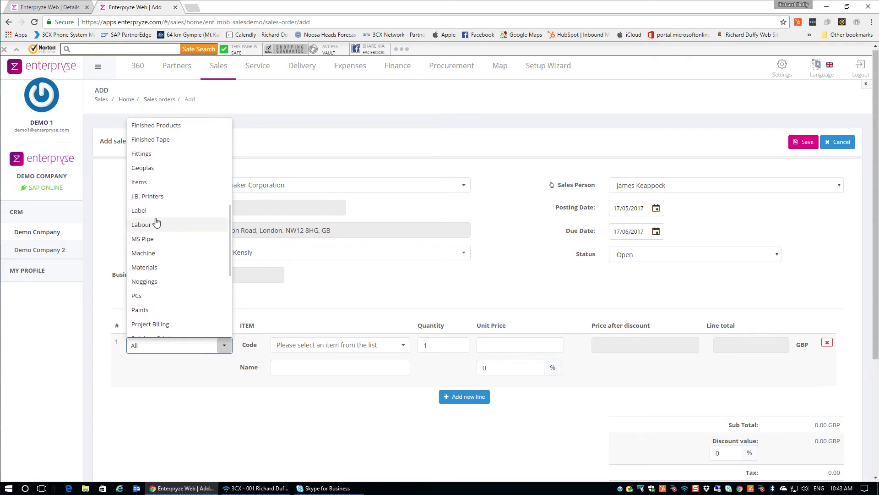
pyautogui.click(153, 201)
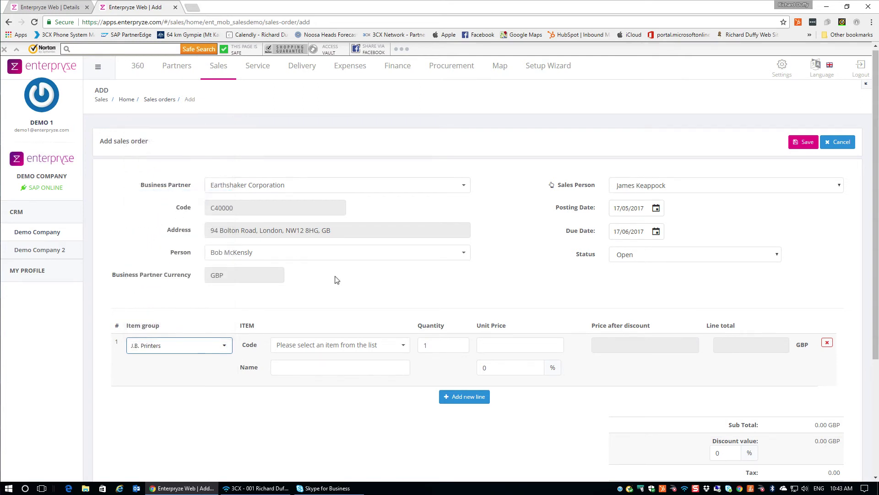
pyautogui.click(403, 347)
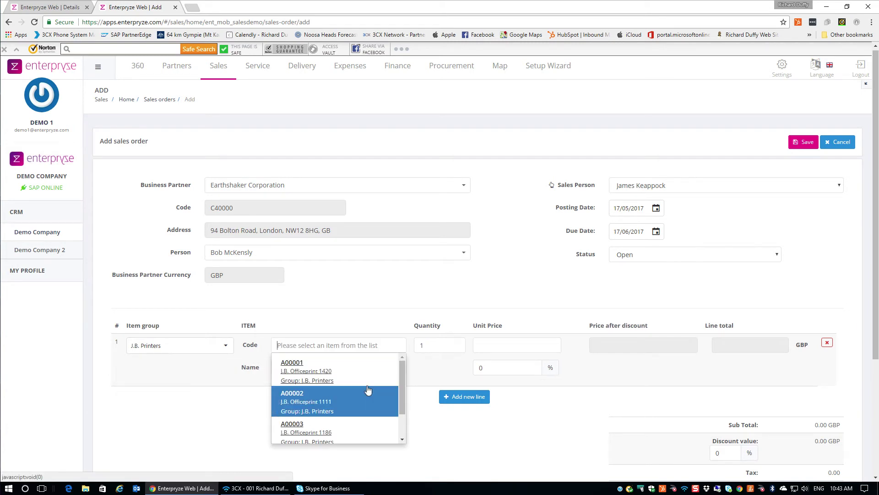
pyautogui.click(310, 381)
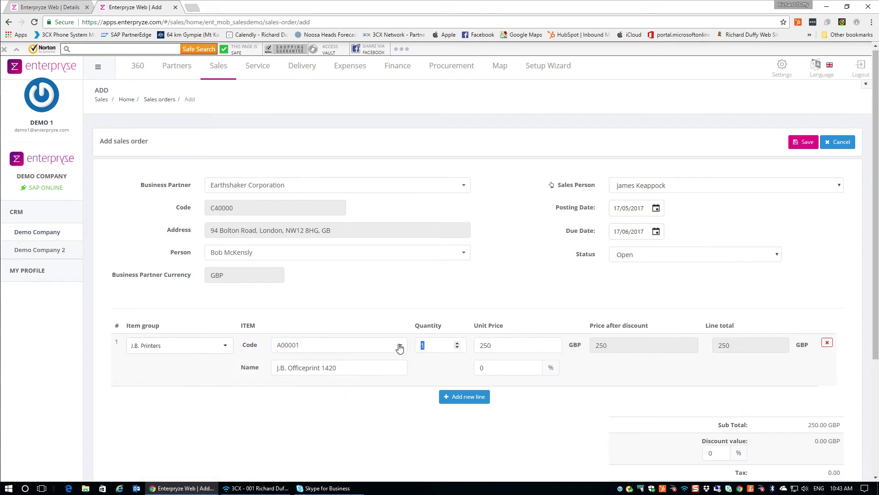
# Set line one to quantity 10 with a 5% discount (2,375.00 subtotal) and add a second line.
pyautogui.write('0')
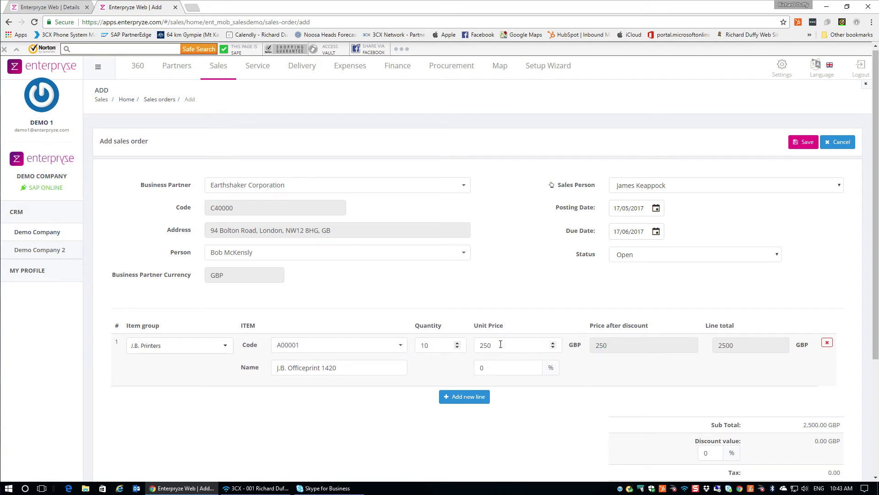
pyautogui.doubleClick(501, 344)
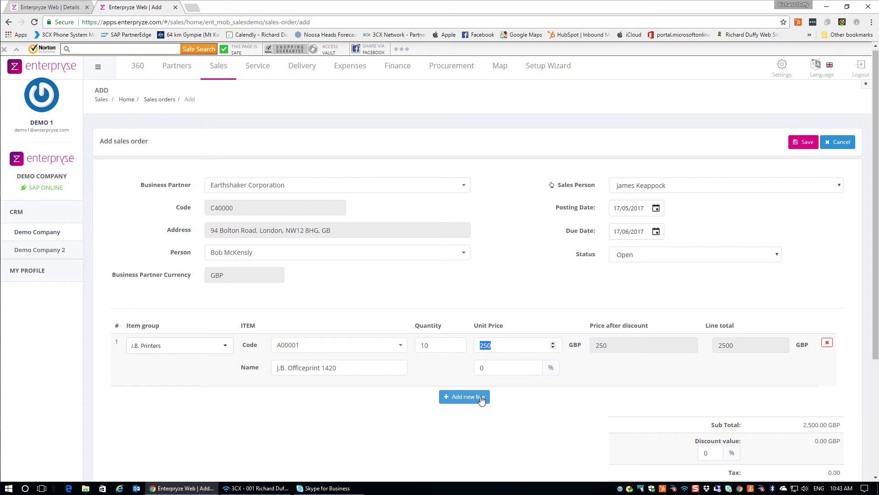
pyautogui.click(500, 365)
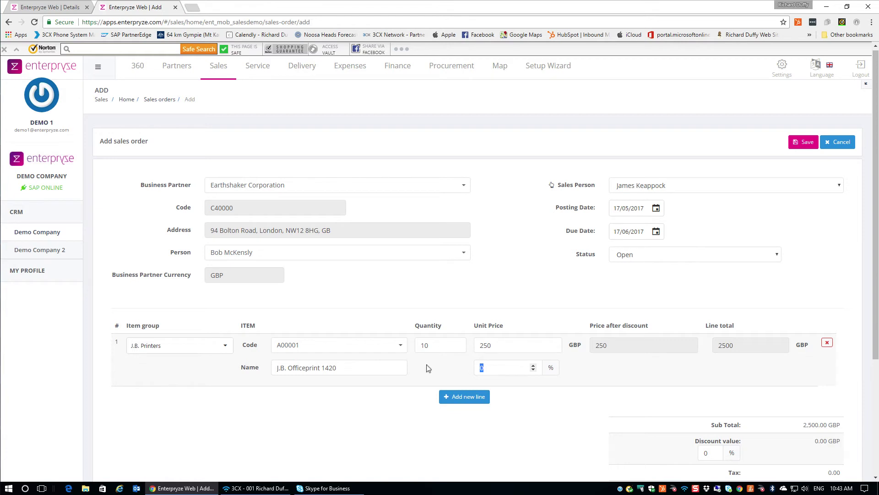
pyautogui.write('5')
pyautogui.press('Tab')
pyautogui.click(463, 397)
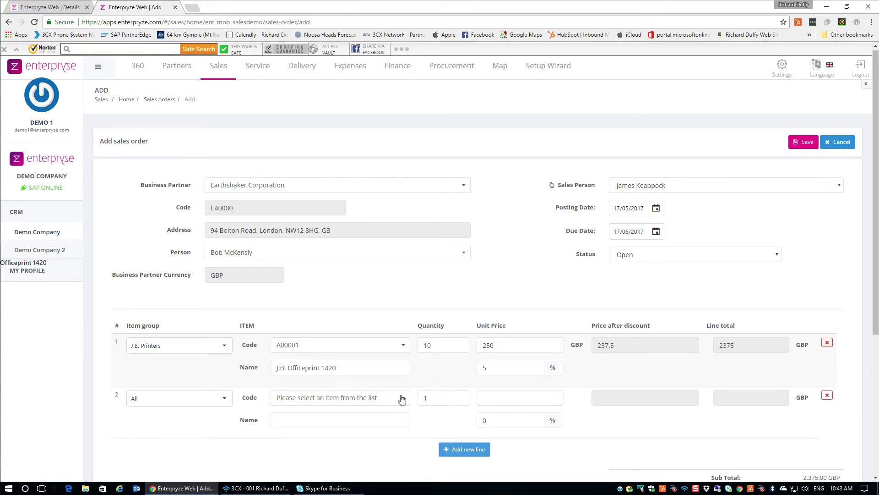
# Fill line two with 5 units of A00005 Rainbow ColorJet 7.5 at 5% discount, then save the order.
pyautogui.click(402, 398)
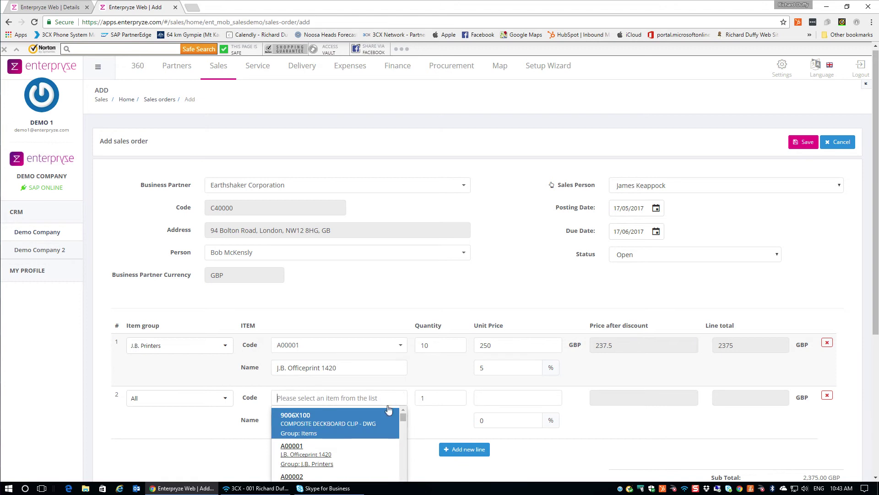
pyautogui.scroll(-3, 371, 421)
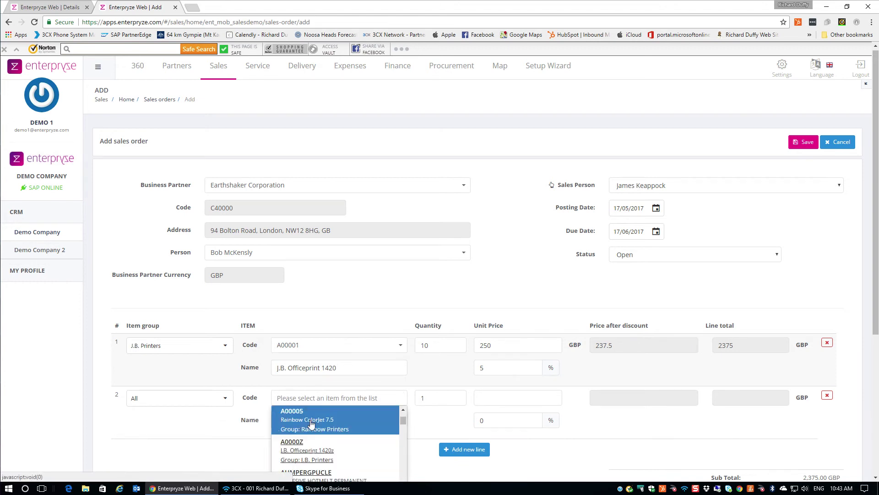
pyautogui.click(310, 423)
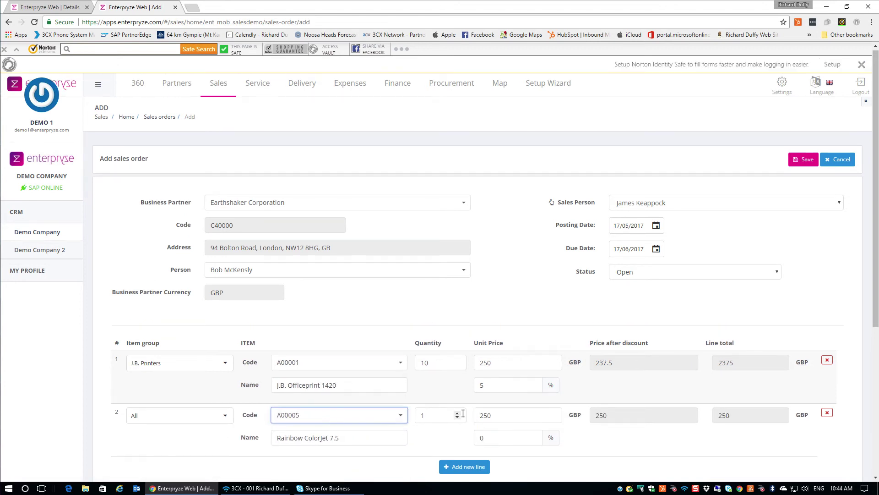
pyautogui.click(444, 411)
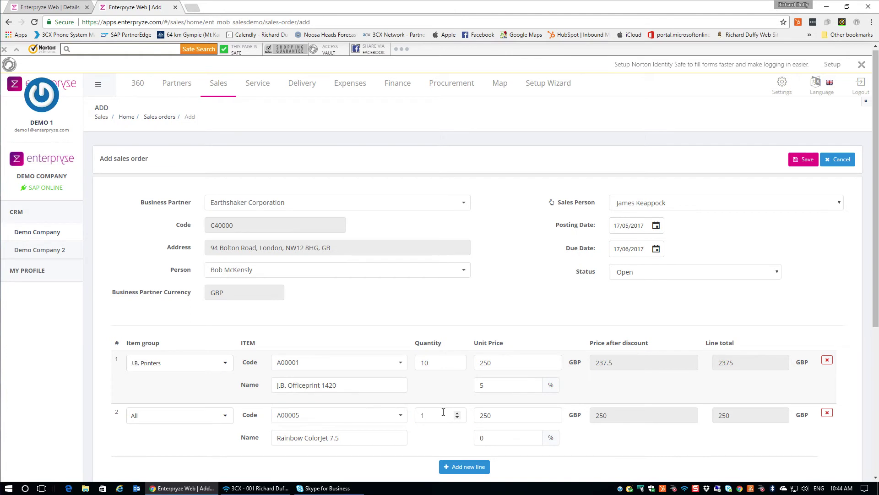
pyautogui.write('5')
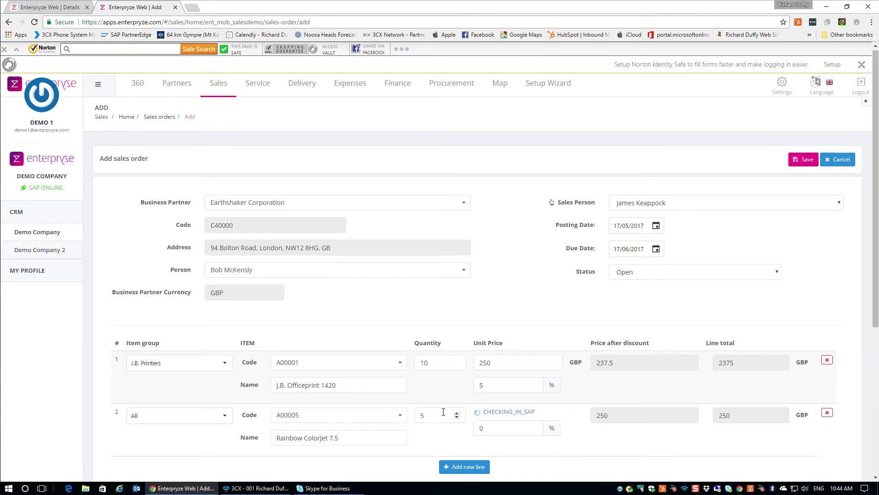
pyautogui.press('Tab')
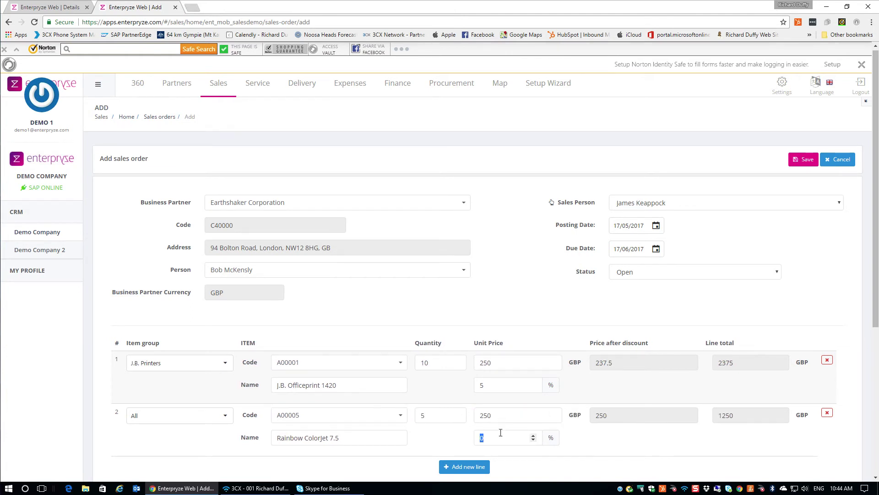
pyautogui.write('5')
pyautogui.press('Tab')
pyautogui.click(804, 163)
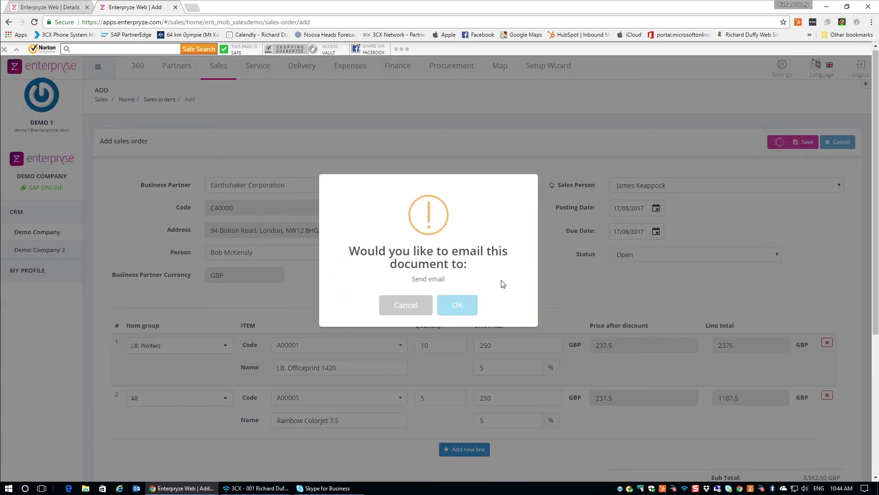
# Accept the email prompt so the order is saved as Sales Order 825 totalling 4,275.00 GBP.
pyautogui.click(456, 312)
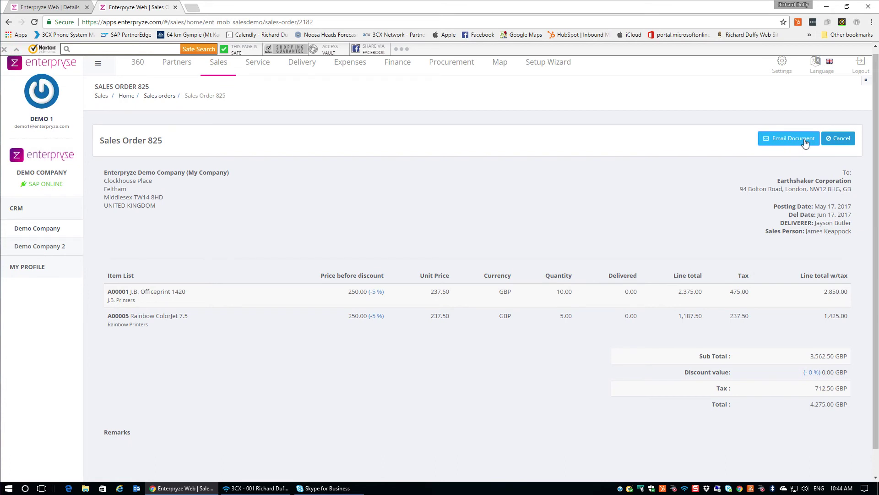
# Leave Sales Order 825 for the Sales pipeline overview by stage.
pyautogui.scroll(1, 659, 186)
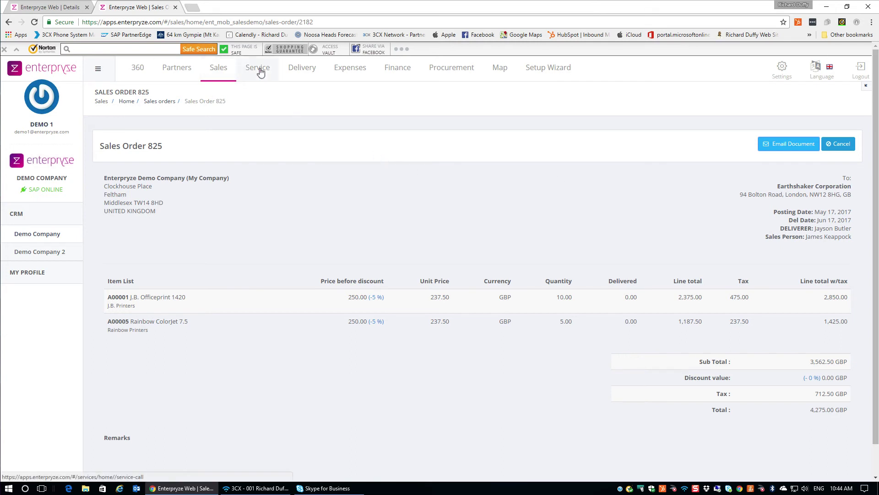
pyautogui.scroll(-1, 222, 71)
pyautogui.click(222, 69)
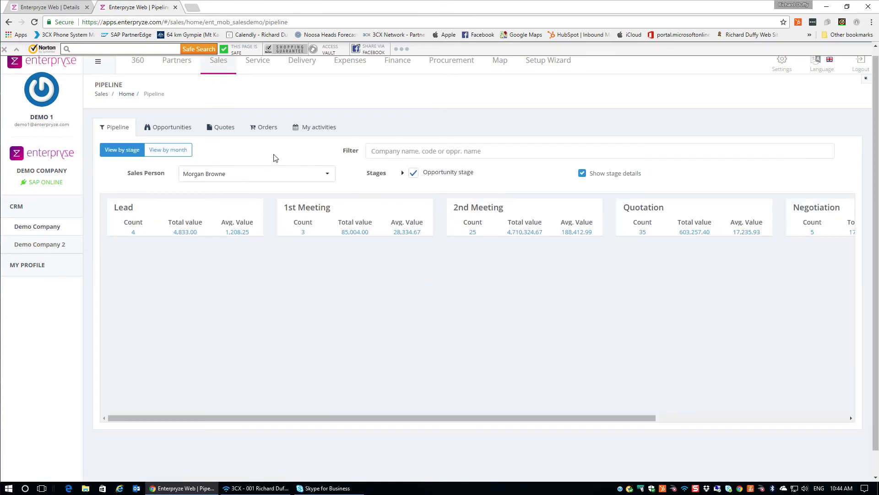
# Browse the My Activities calendar from 16 and 15 May to 12 May 2017, showing the Woutech Consultancy activity.
pyautogui.click(319, 131)
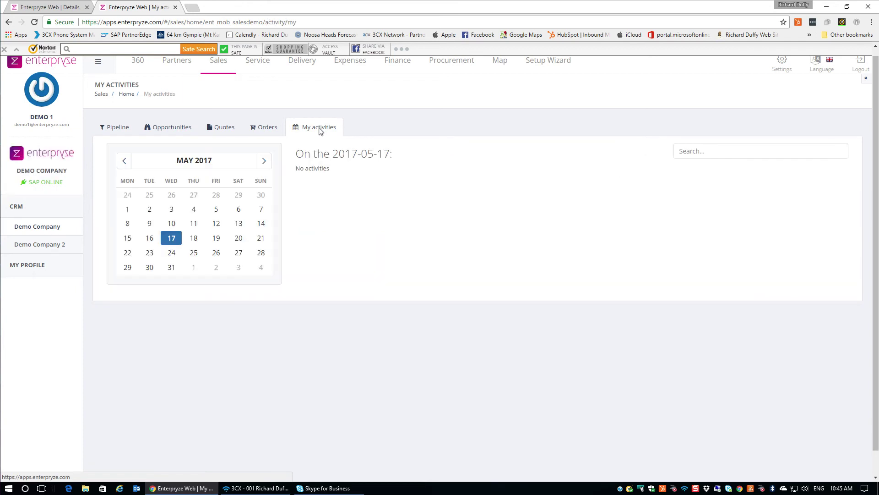
pyautogui.click(150, 241)
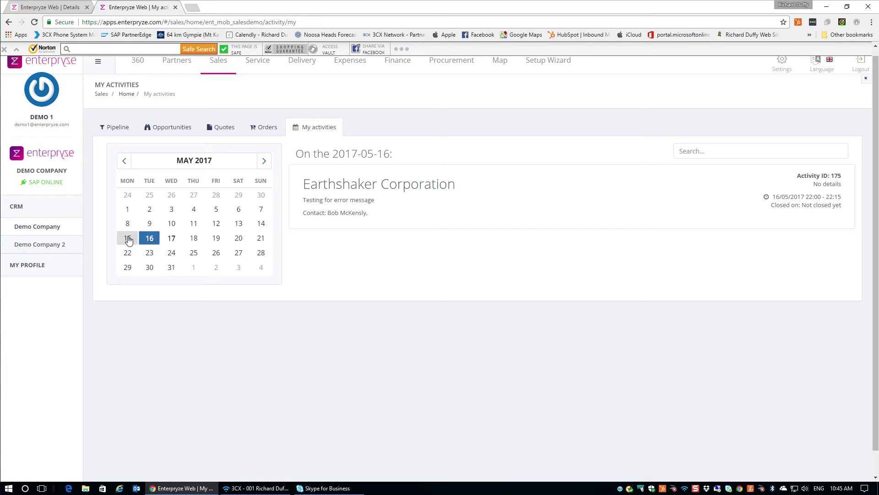
pyautogui.click(128, 239)
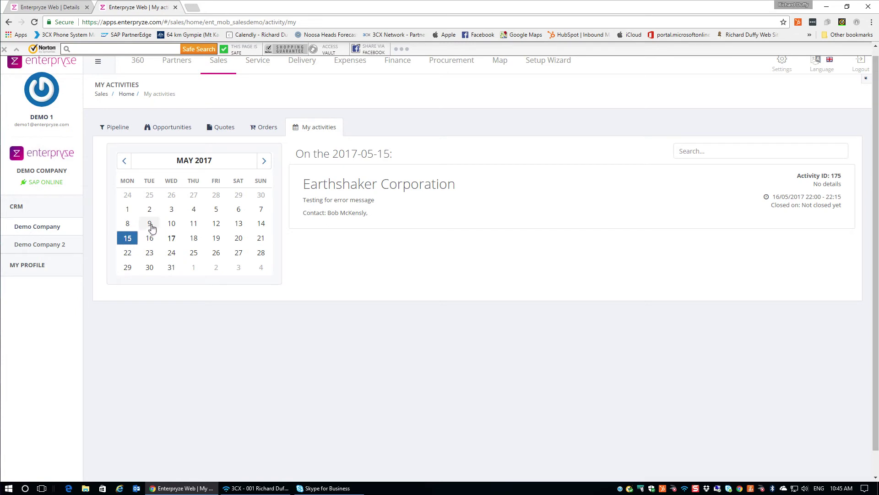
pyautogui.click(216, 225)
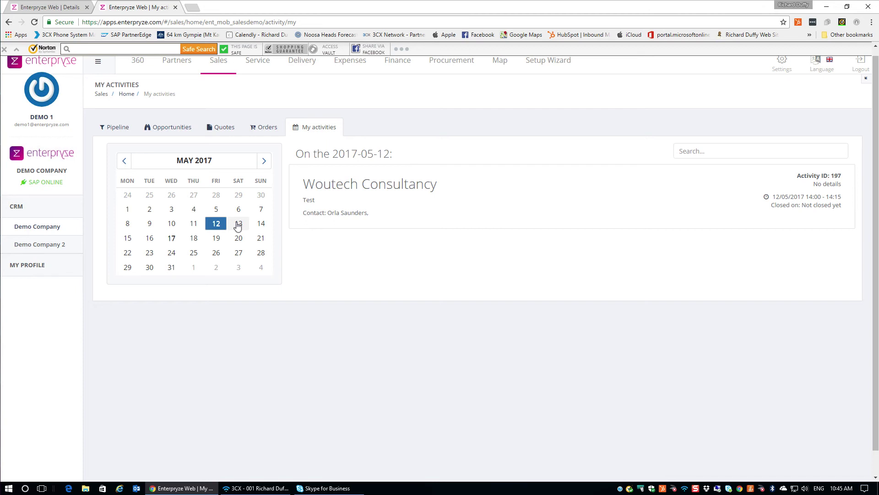
pyautogui.scroll(1, 238, 227)
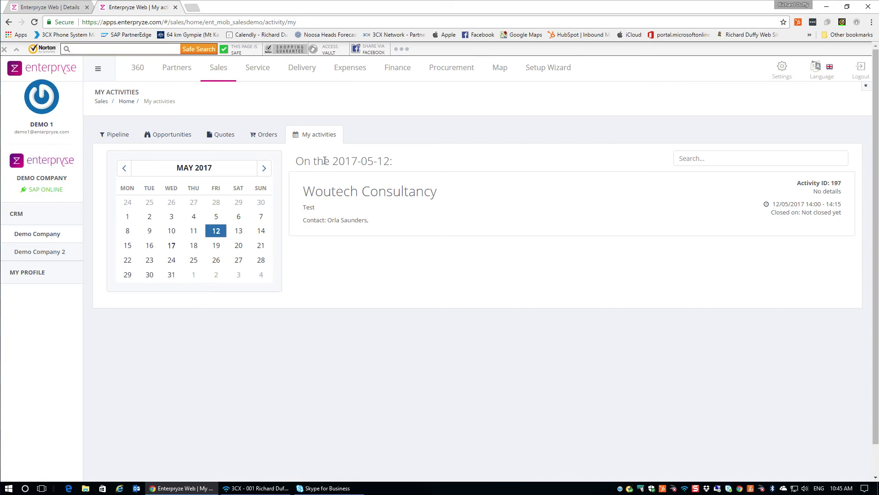
# Open opportunity 70 from the Opportunities list and scroll through its stage history.
pyautogui.click(170, 136)
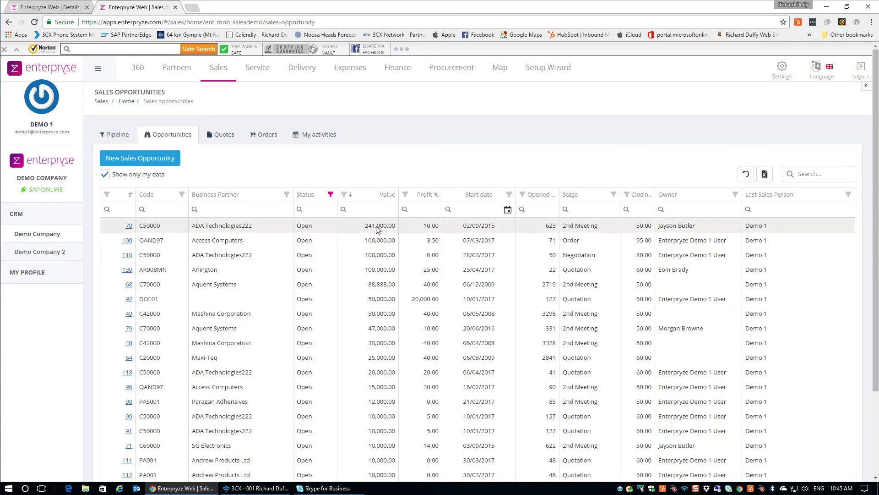
pyautogui.click(129, 227)
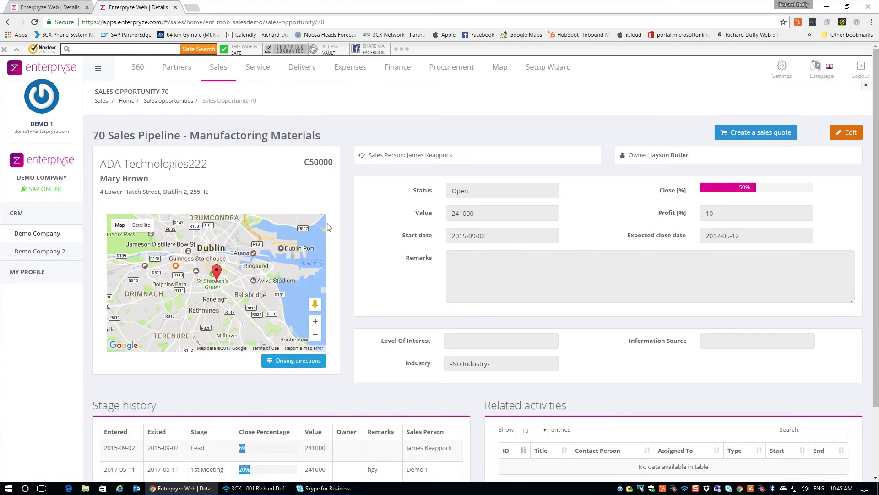
pyautogui.scroll(-3, 328, 227)
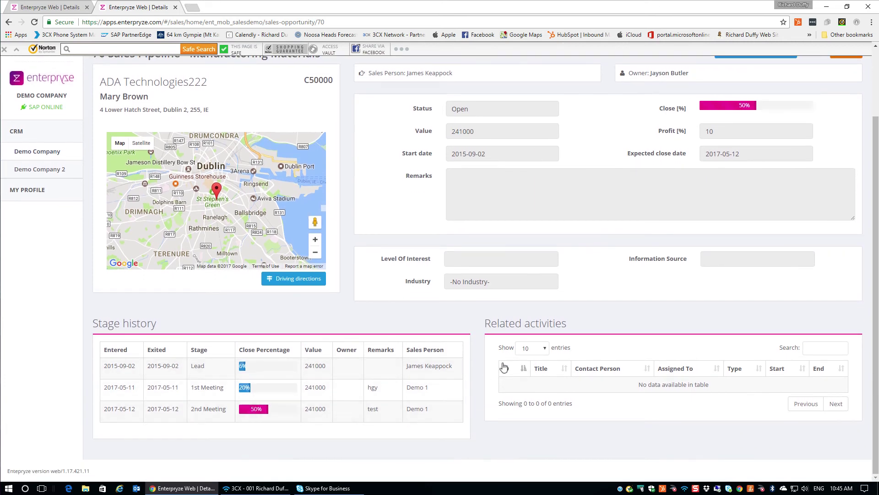
pyautogui.scroll(3, 579, 404)
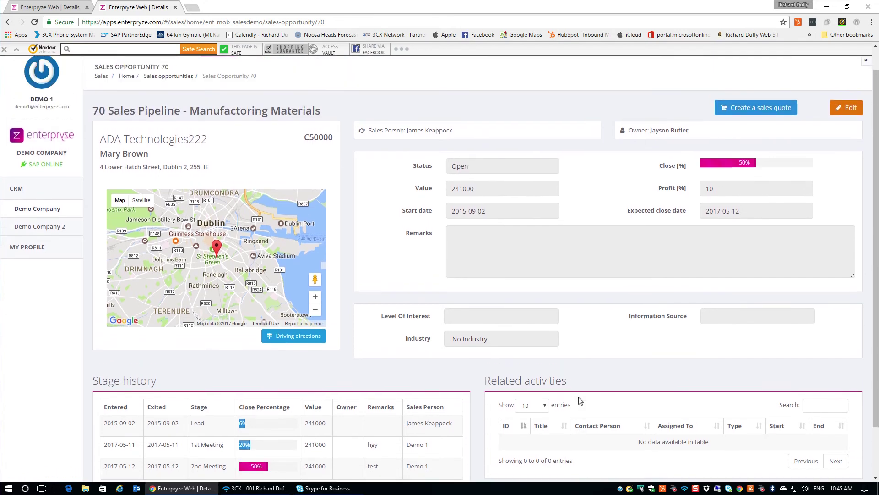
pyautogui.scroll(-3, 577, 413)
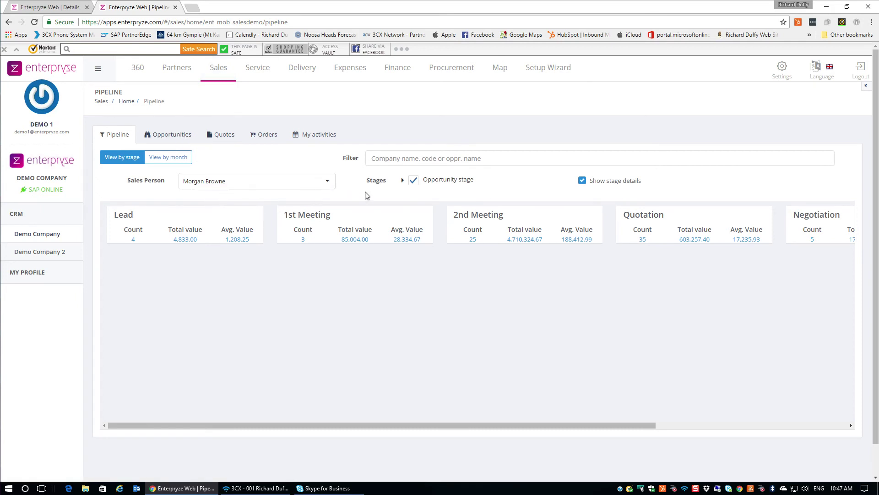
# Filter the pipeline's Sales Person to Me.
pyautogui.click(327, 182)
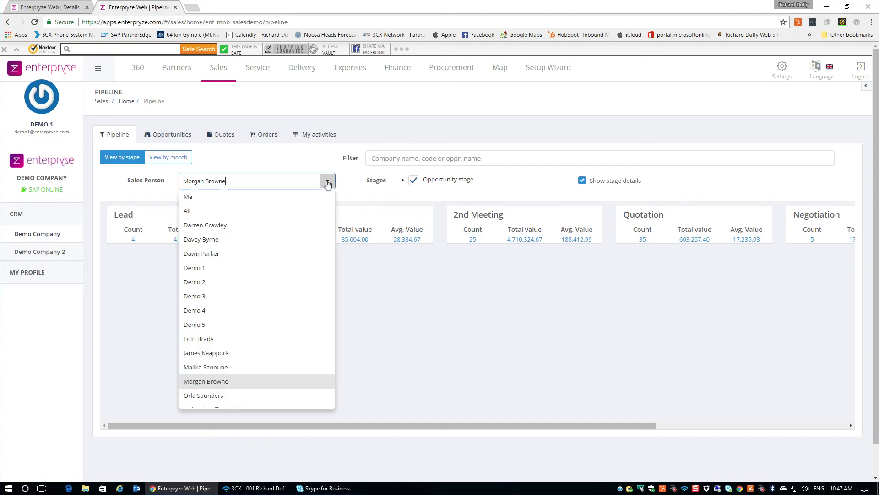
pyautogui.click(203, 200)
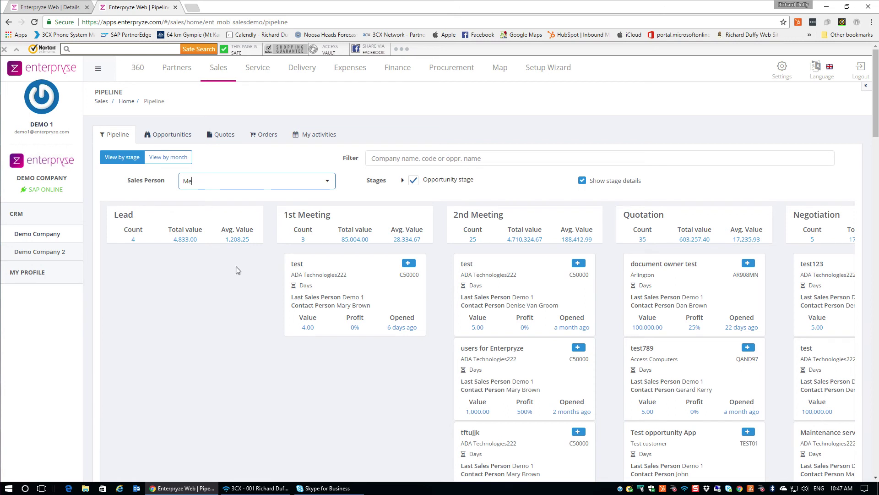
# Add a linked activity on the test opportunity titled 'Made a follow up call' with type New Business.
pyautogui.click(408, 265)
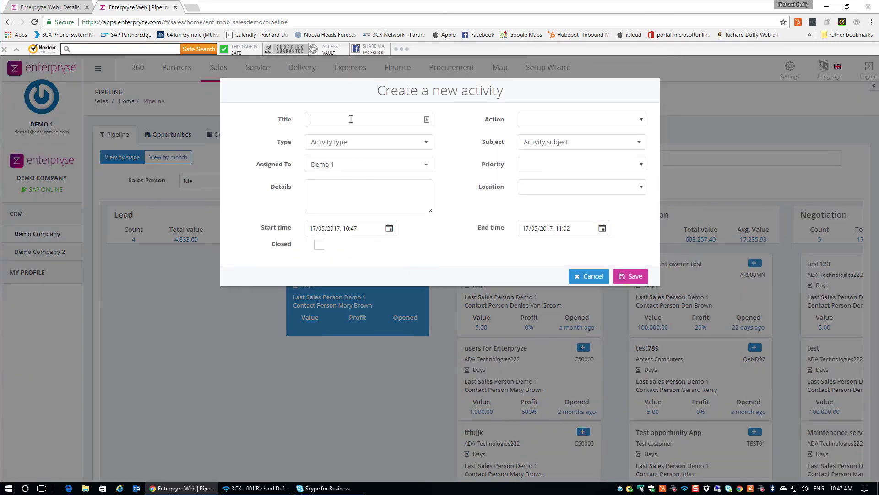
pyautogui.write('Made a follow up call')
pyautogui.click(392, 145)
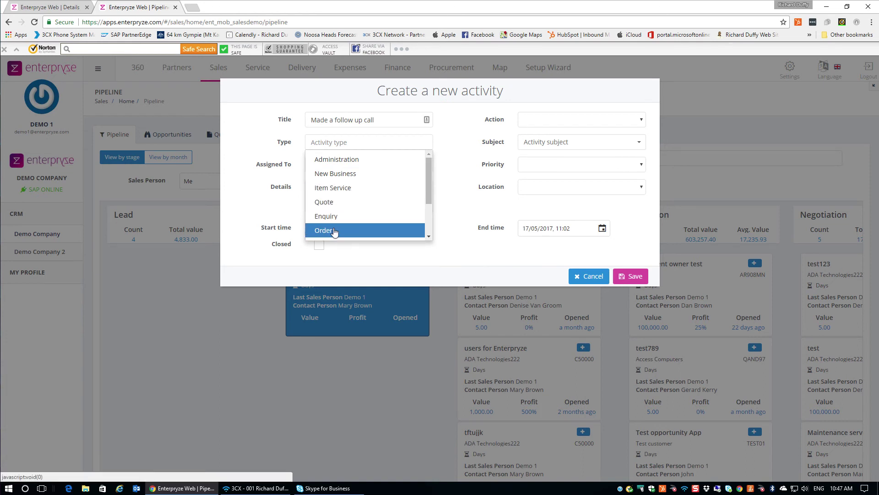
pyautogui.click(340, 174)
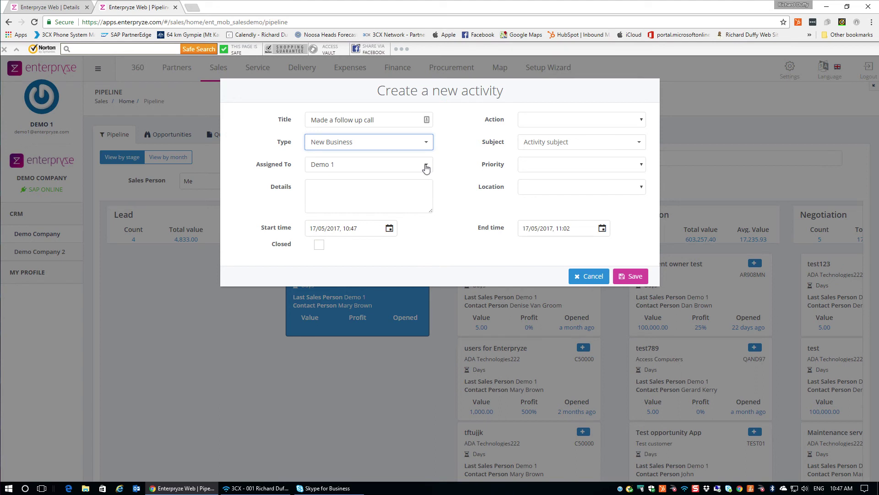
# Keep the current assignee and paste the follow-up note into the activity Details.
pyautogui.click(425, 166)
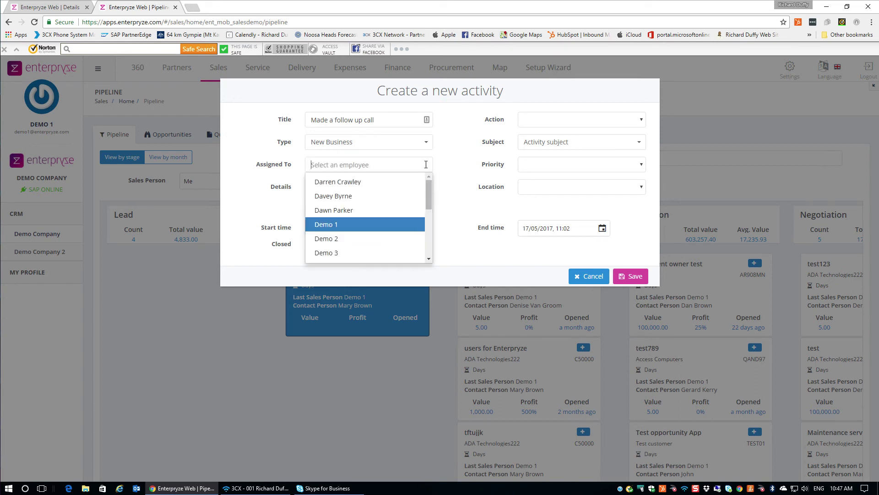
pyautogui.click(355, 226)
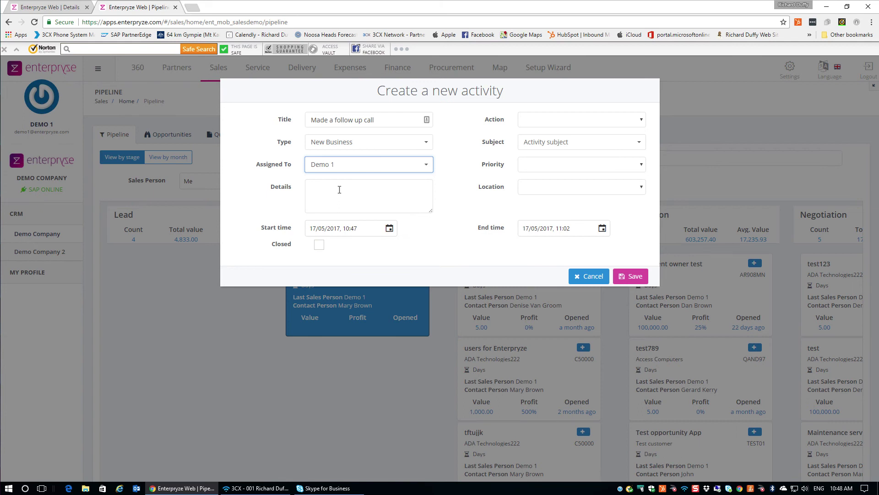
pyautogui.click(339, 189)
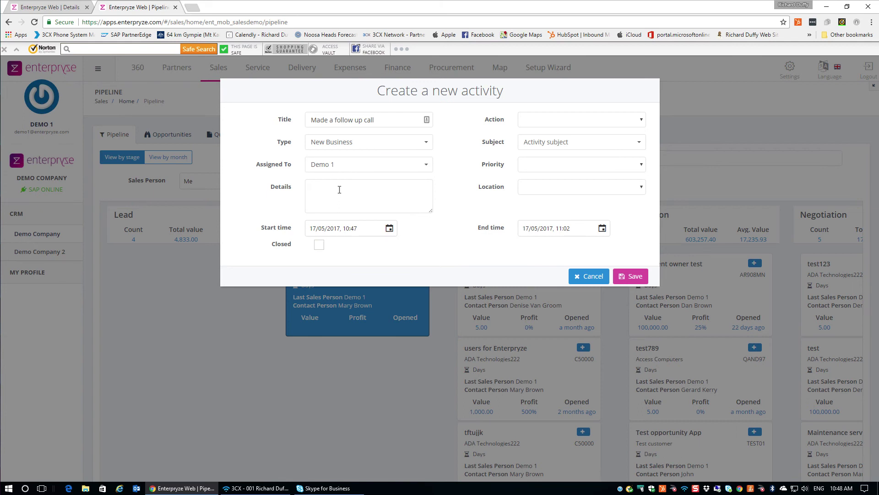
pyautogui.write('Followed up with customer and they are ready for a quote')
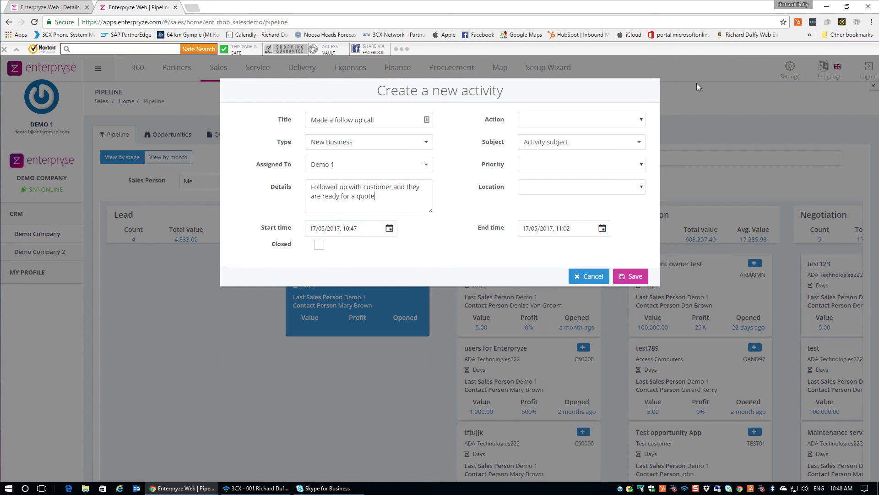
# Set the activity action to Phone Call with subject 'Follow up'.
pyautogui.click(644, 120)
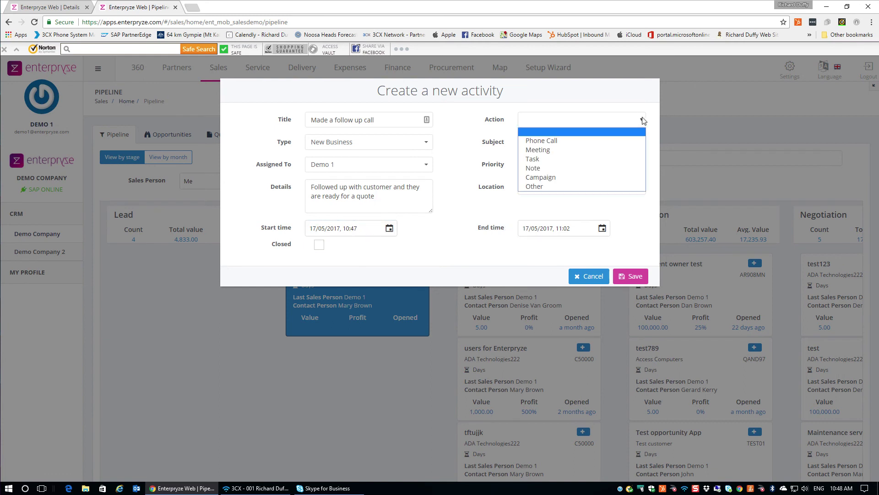
pyautogui.click(555, 141)
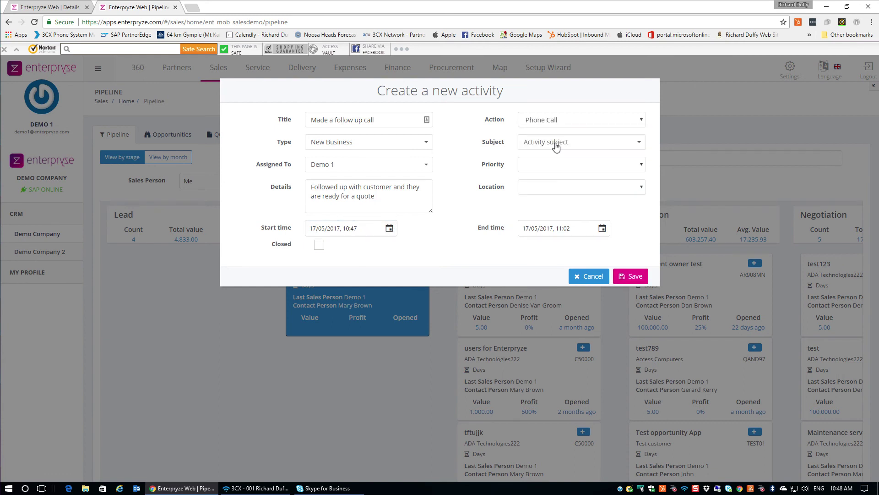
pyautogui.click(636, 143)
pyautogui.write('Follow up')
pyautogui.click(641, 164)
# Give the activity High priority and Office location, then save it.
pyautogui.click(641, 165)
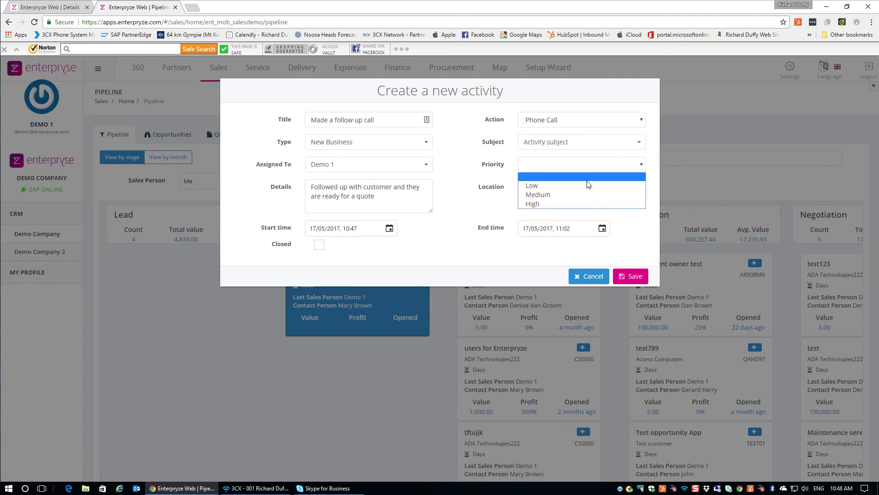
pyautogui.click(545, 205)
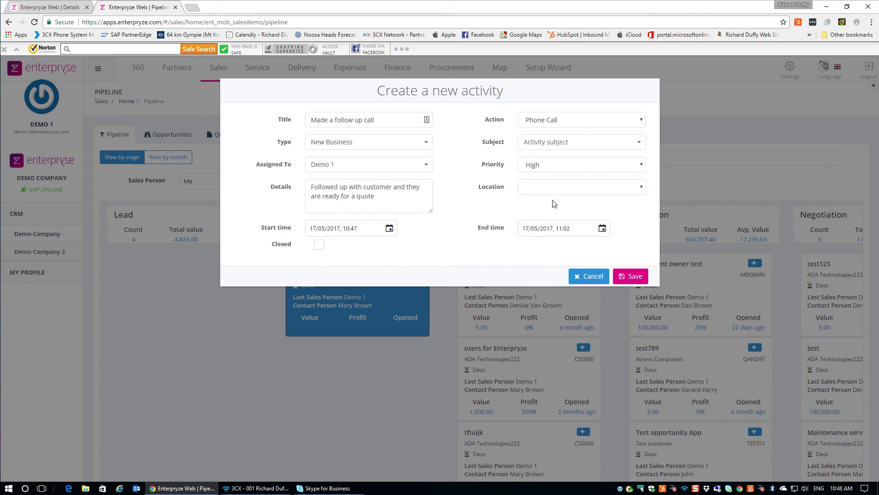
pyautogui.click(641, 188)
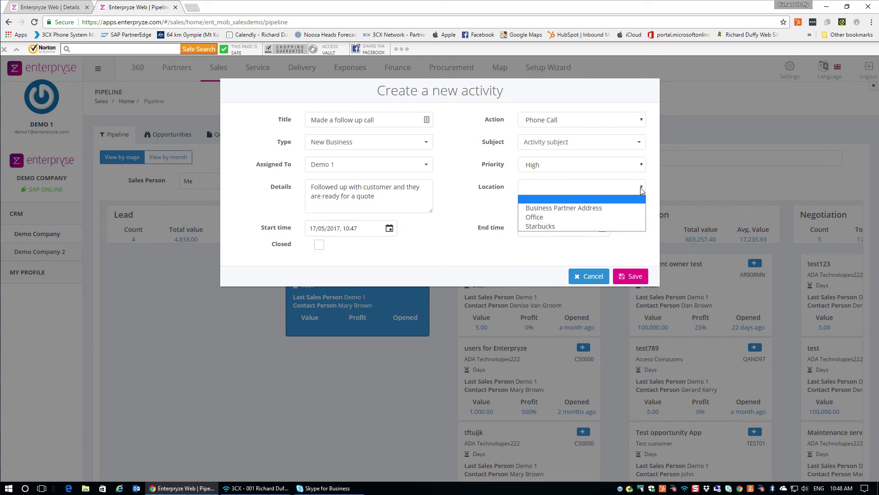
pyautogui.click(538, 218)
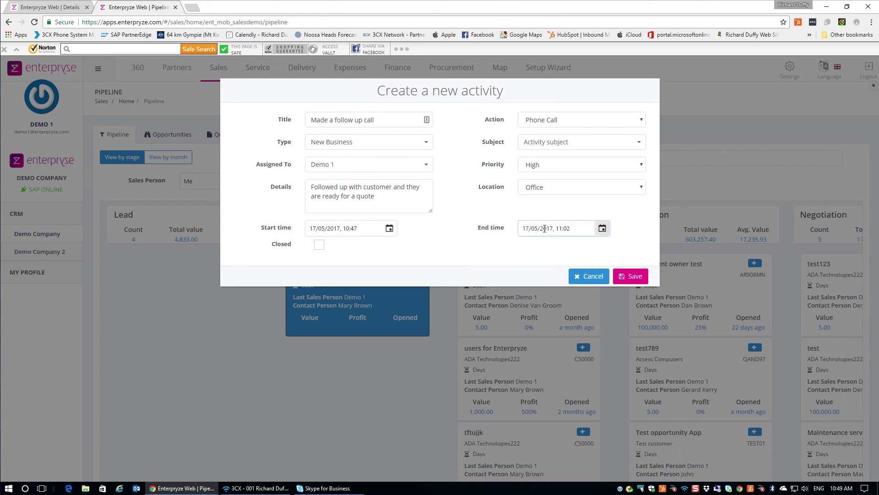
pyautogui.click(629, 275)
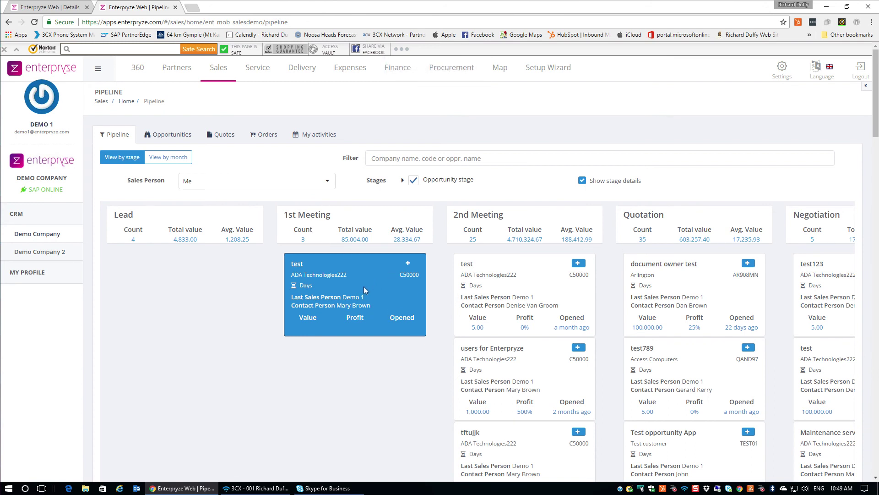
# Drag the test opportunity into Quotation with remark 'Customer asked for a quote' and save.
pyautogui.moveTo(363, 287); pyautogui.dragTo(689, 271)
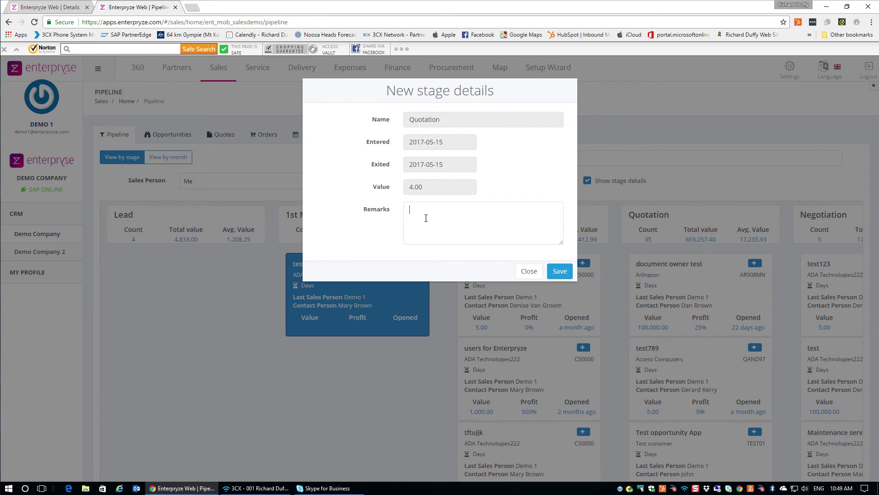
pyautogui.write('Customer asked for a quote')
pyautogui.click(568, 269)
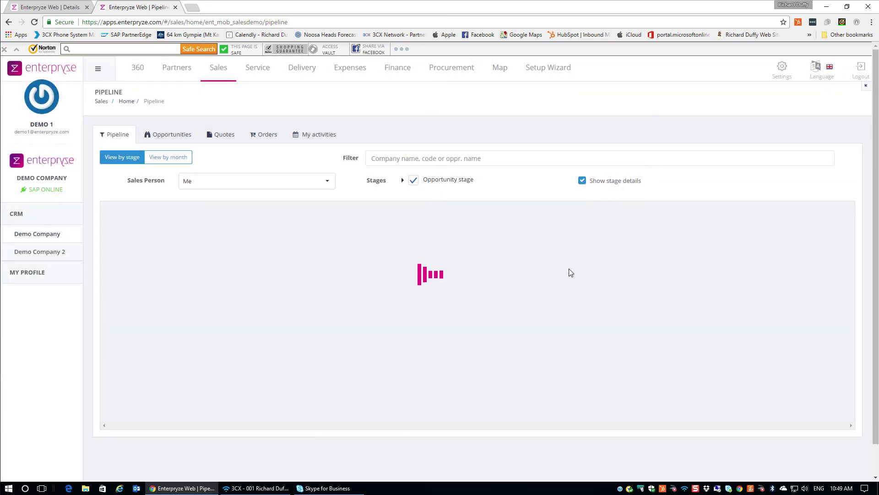